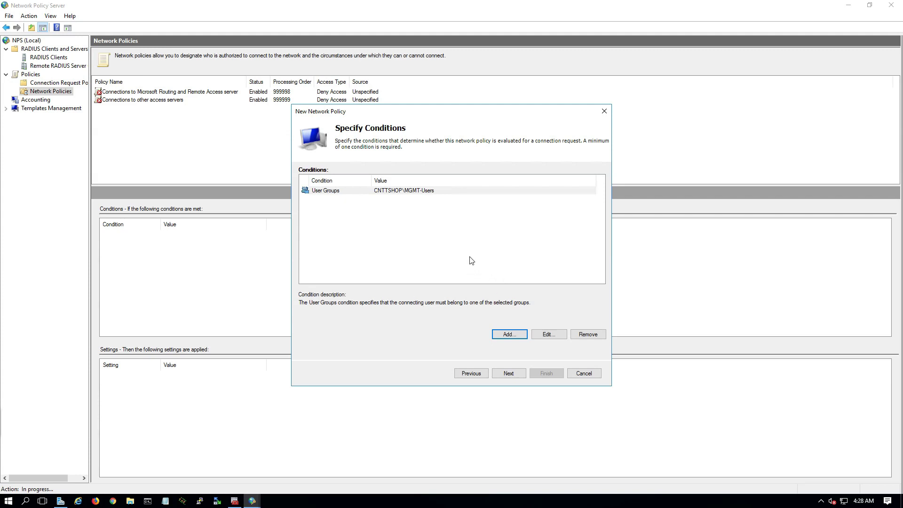
# Accept the CNTTSHOP\MGMT-Users User Groups condition and continue to the access permission page.
pyautogui.click(509, 372)
# Set the policy to Access granted and add Microsoft: Protected EAP (PEAP) as an EAP type.
pyautogui.click(302, 195)
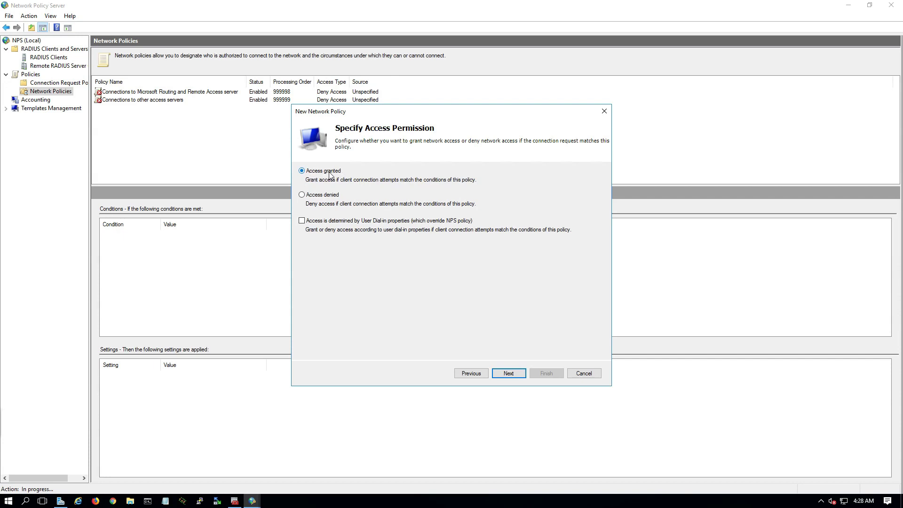
pyautogui.click(513, 375)
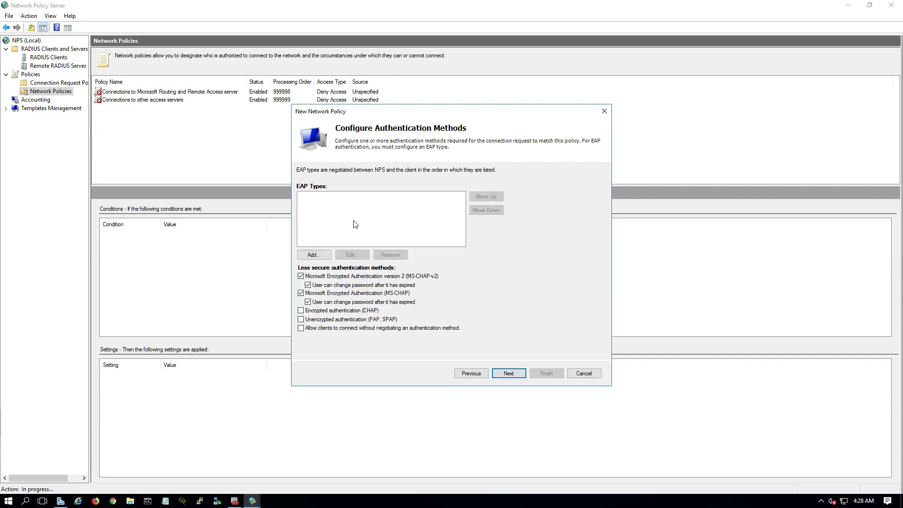
pyautogui.click(313, 255)
pyautogui.click(432, 230)
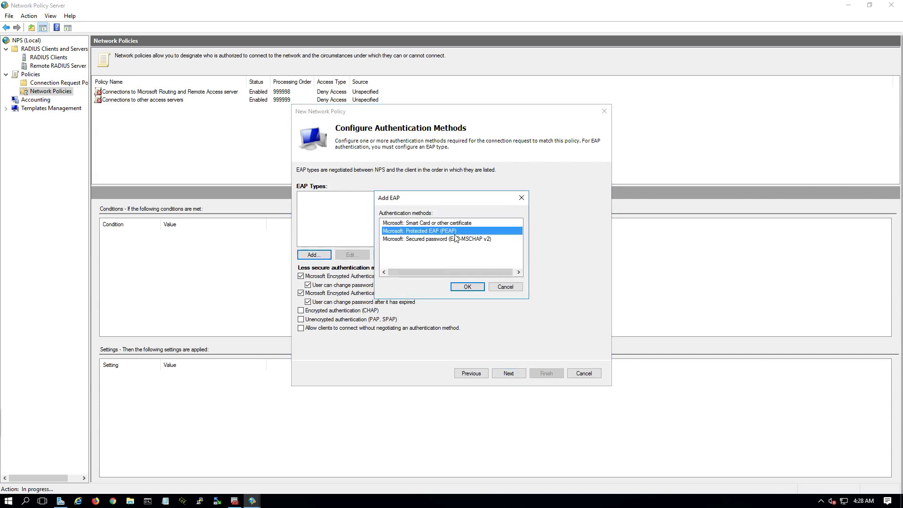
pyautogui.click(477, 290)
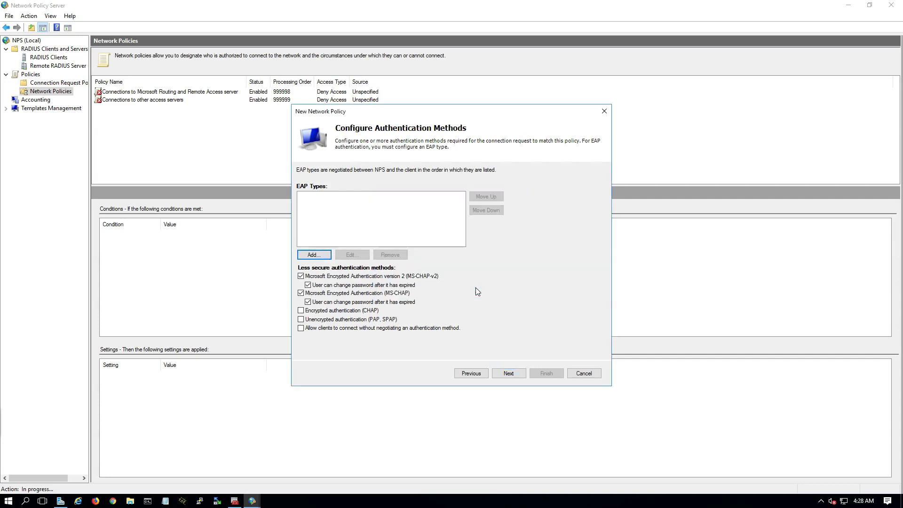
# Keep the default constraints and settings and finish creating the for-Fortigate policy.
pyautogui.click(508, 372)
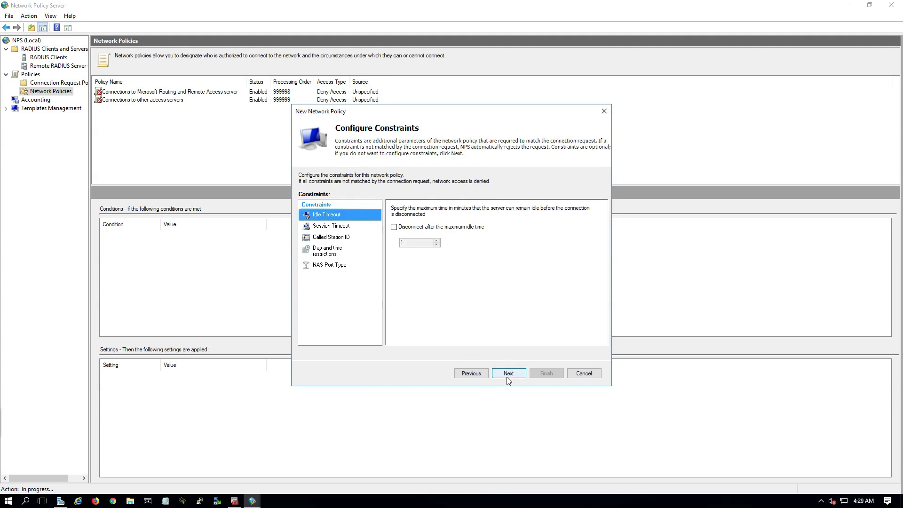
pyautogui.click(509, 374)
pyautogui.click(514, 376)
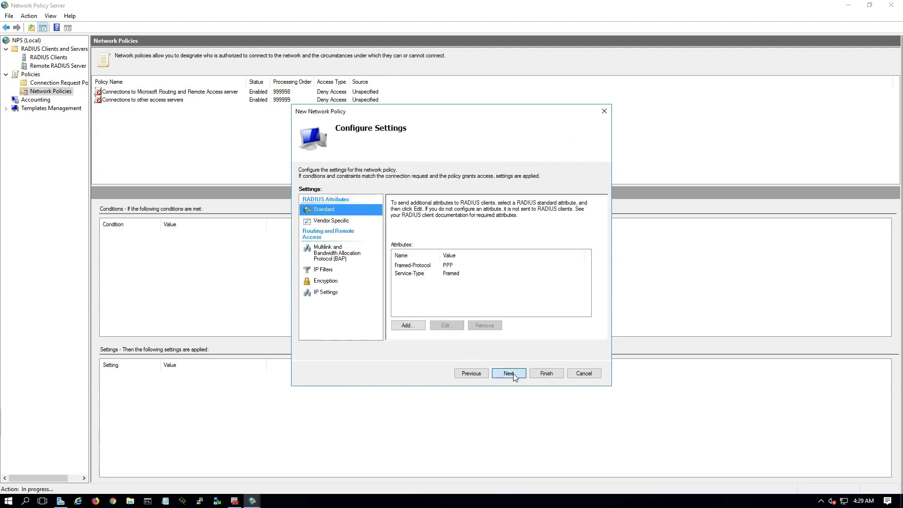
pyautogui.click(546, 373)
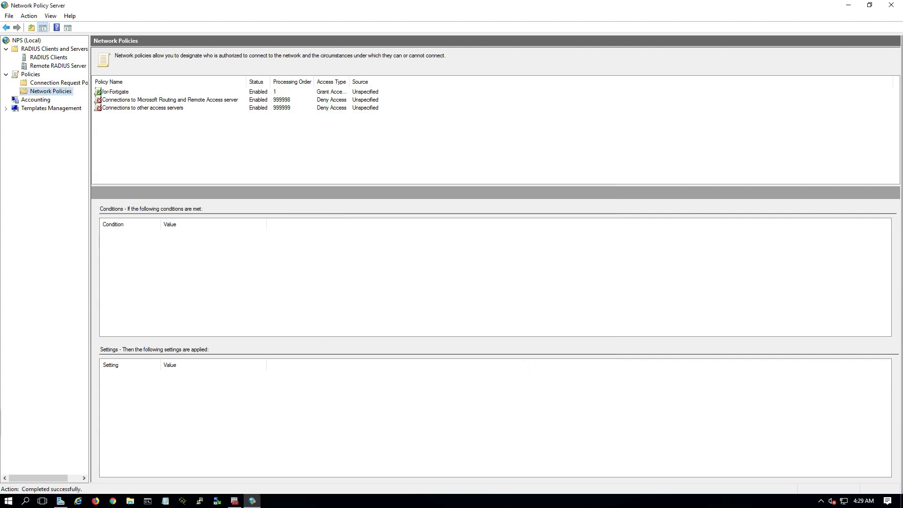
# Review the for-Fortigate policy's User Groups condition, then sign in to the FortiGate web UI at 10.0.1.50.
pyautogui.click(261, 94)
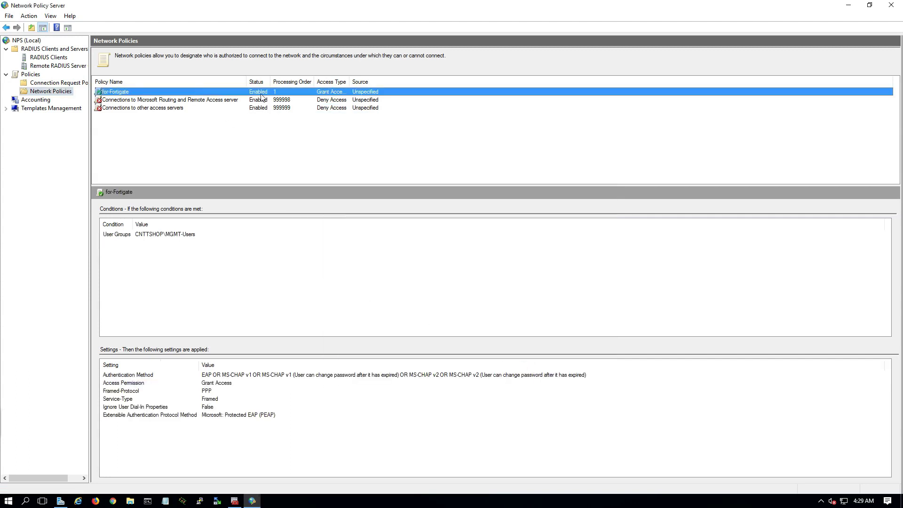
pyautogui.click(161, 235)
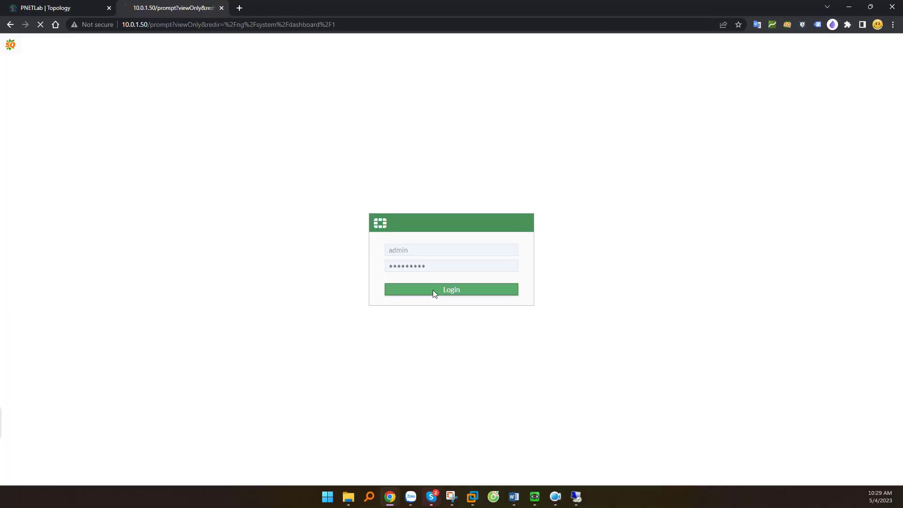
pyautogui.click(433, 290)
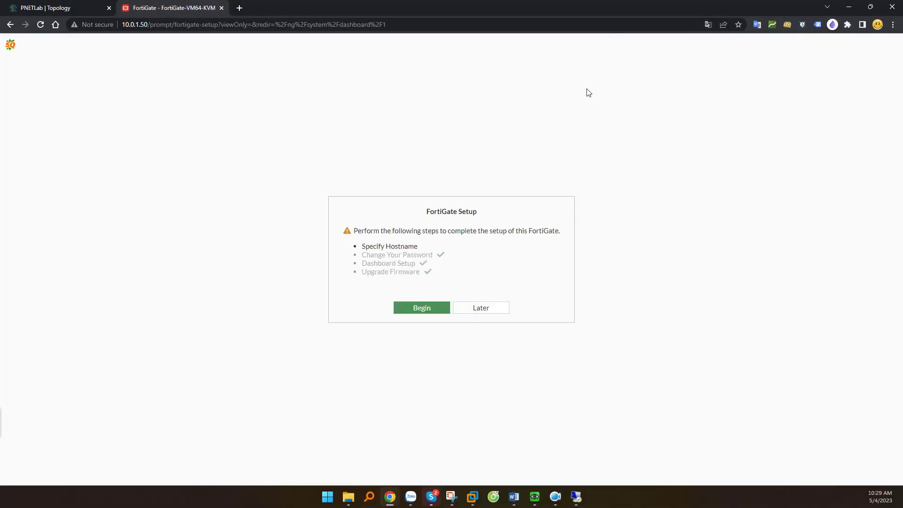
# Skip FortiGate setup and enable RADIUS Accounting on the to-LAN (port2) interface alongside PING.
pyautogui.click(470, 308)
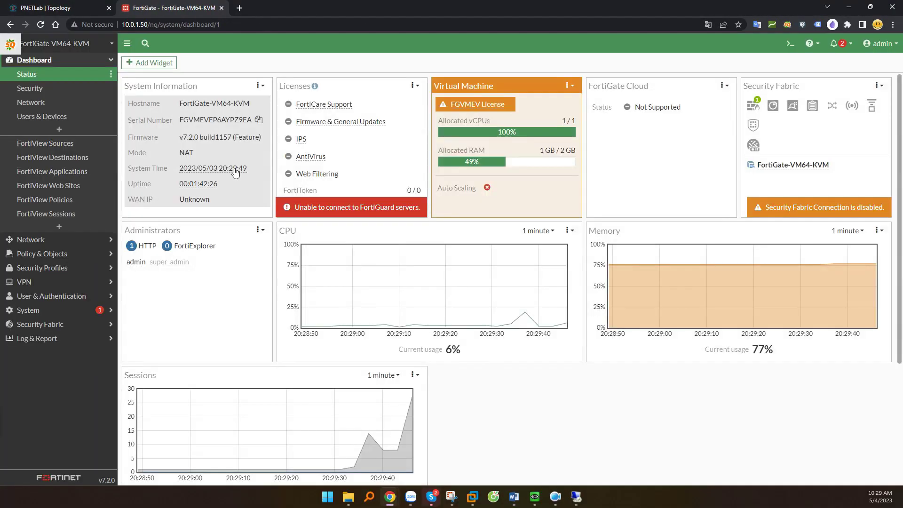
pyautogui.click(30, 239)
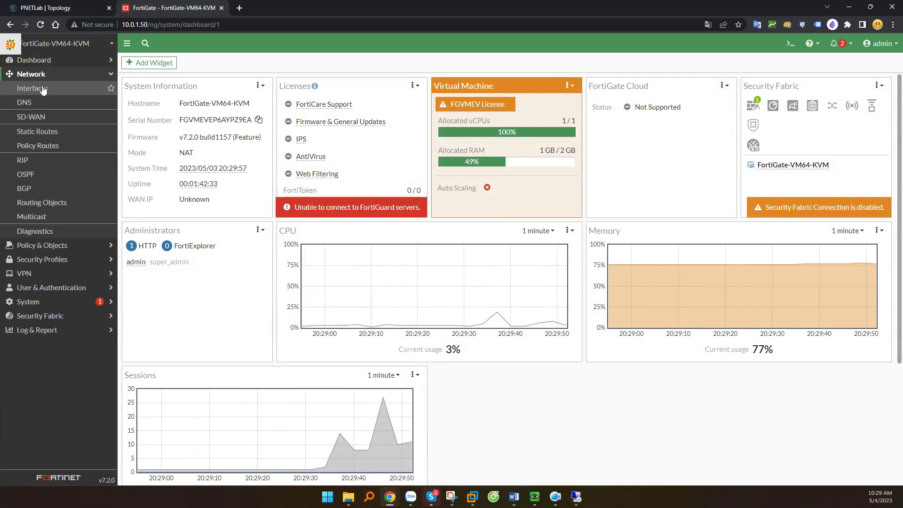
pyautogui.click(44, 88)
pyautogui.click(186, 296)
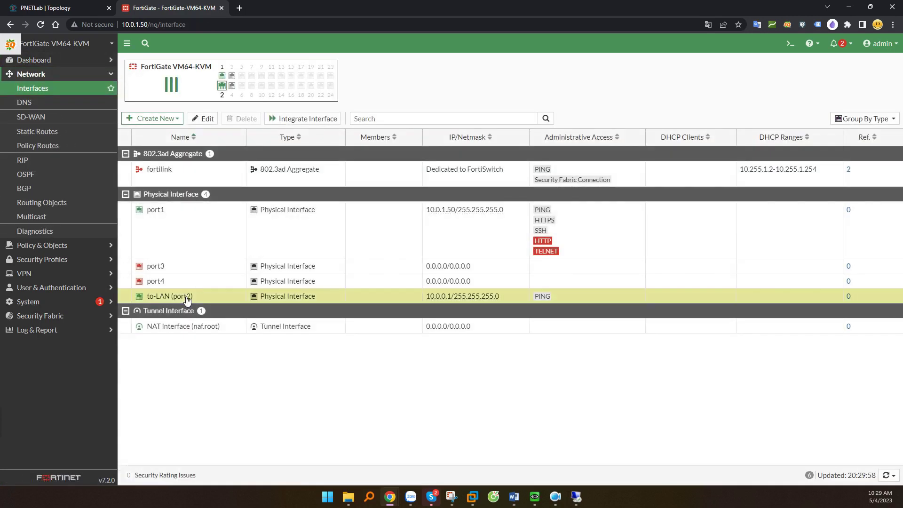
pyautogui.doubleClick(423, 300)
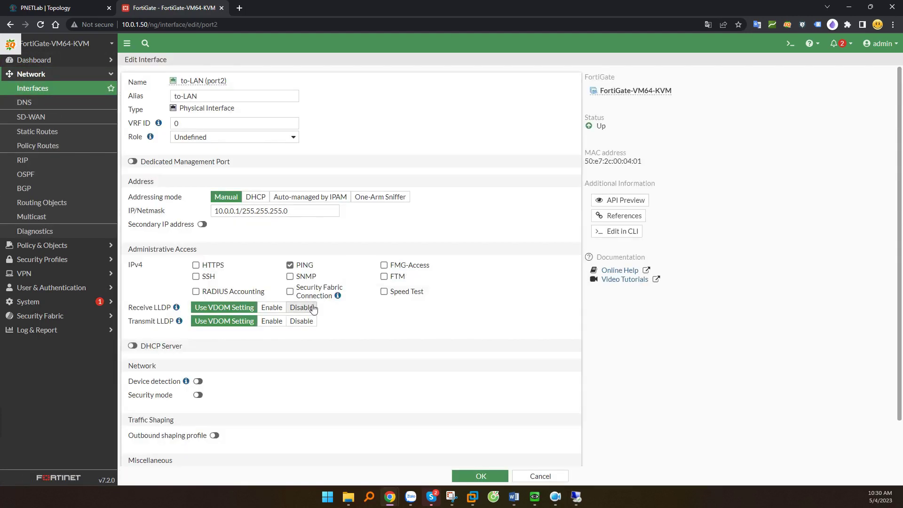
pyautogui.click(204, 292)
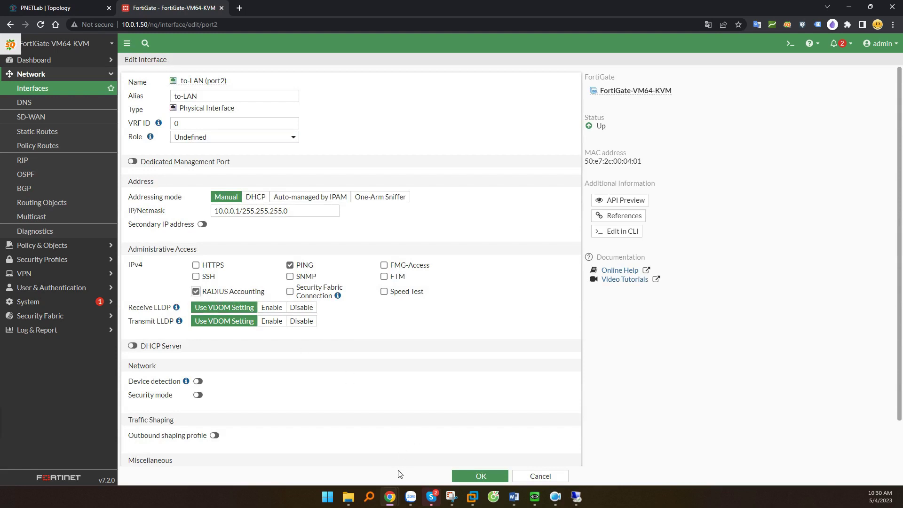
pyautogui.click(480, 476)
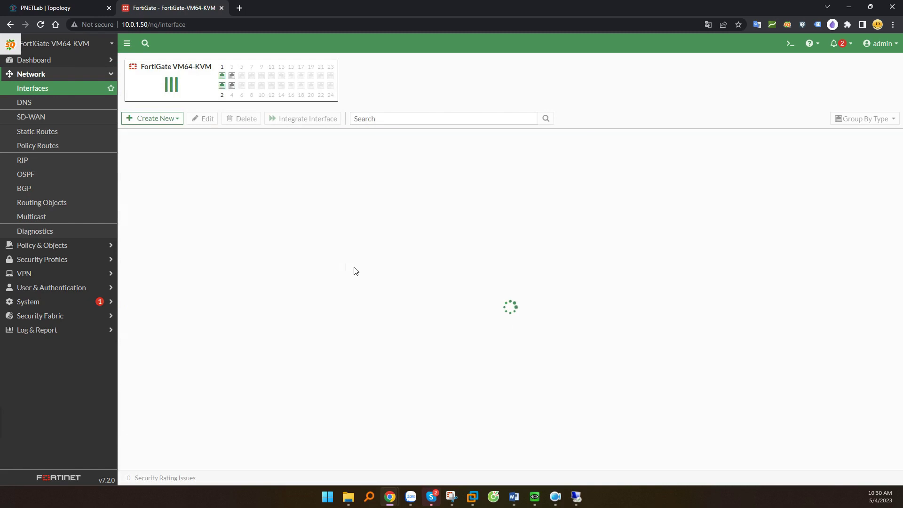
pyautogui.click(536, 309)
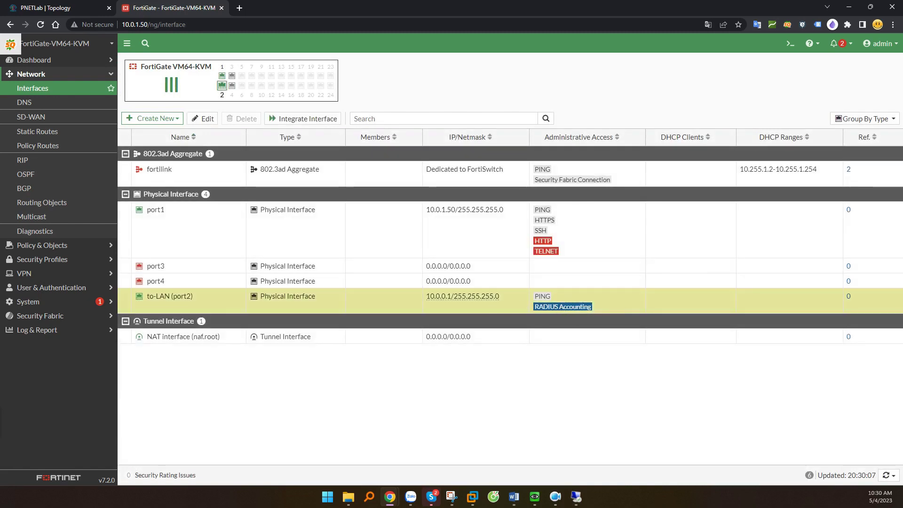
pyautogui.click(85, 288)
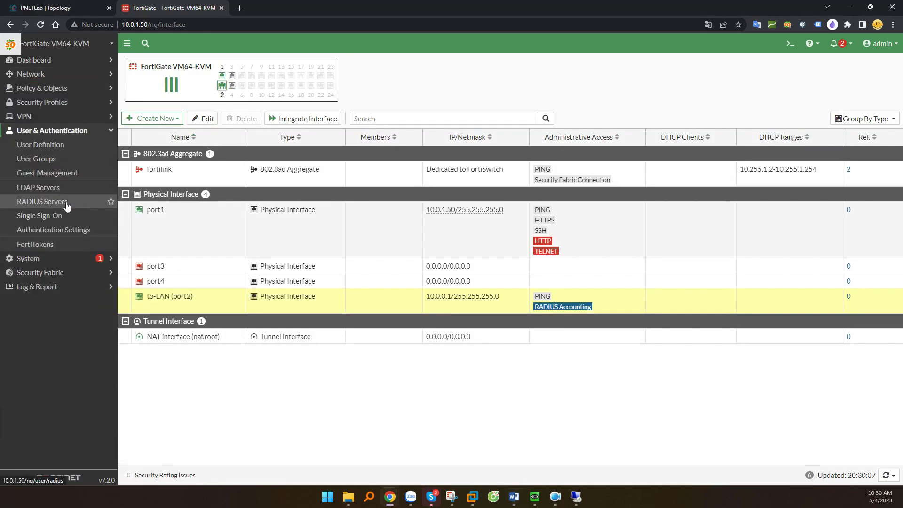
# Create RADIUS server Radius-10.0.0.10 with NAS IP and primary server address 10.0.0.10.
pyautogui.click(33, 203)
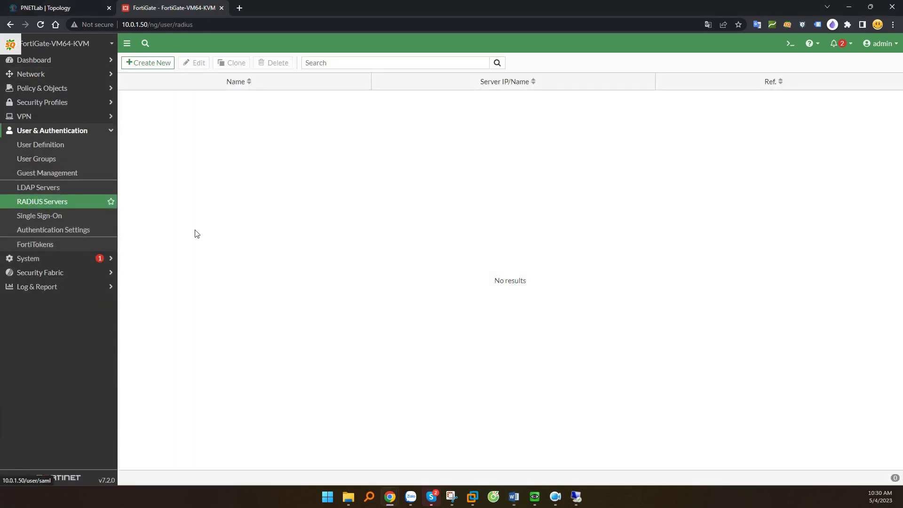
pyautogui.click(152, 65)
pyautogui.click(240, 84)
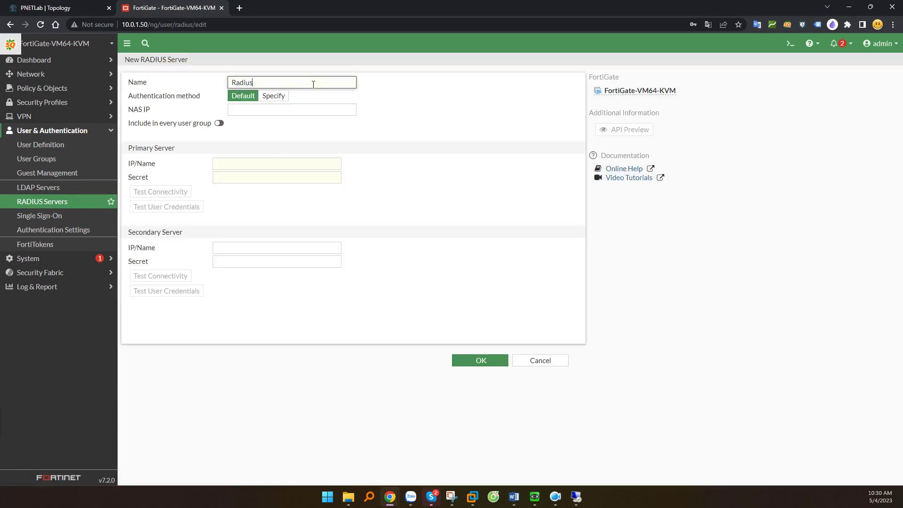
pyautogui.write('Radius-10.0.0.10')
pyautogui.moveTo(255, 83); pyautogui.dragTo(238, 111)
pyautogui.hotkey('ctrl', 'c')
pyautogui.click(238, 111)
pyautogui.hotkey('ctrl', 'v')
pyautogui.click(224, 166)
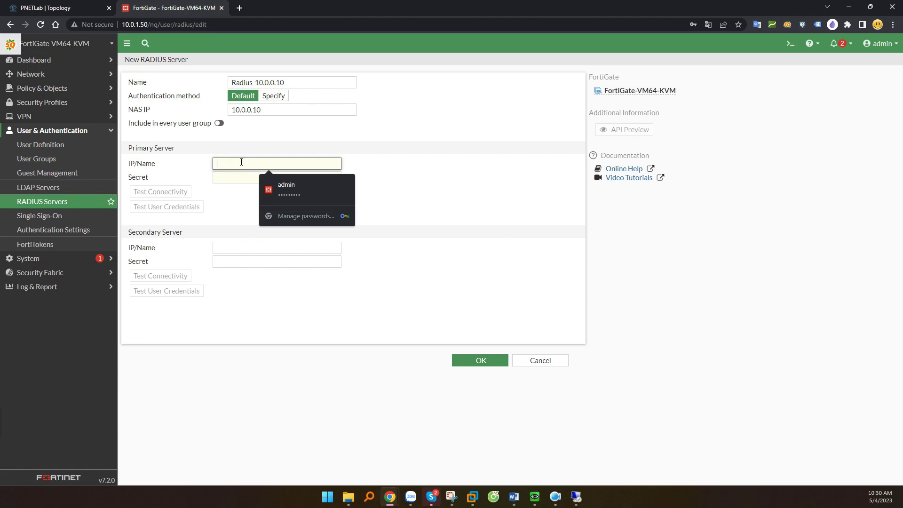
pyautogui.hotkey('ctrl', 'v')
# Enter the primary server's shared secret and test connectivity, getting a Successful status.
pyautogui.doubleClick(259, 165)
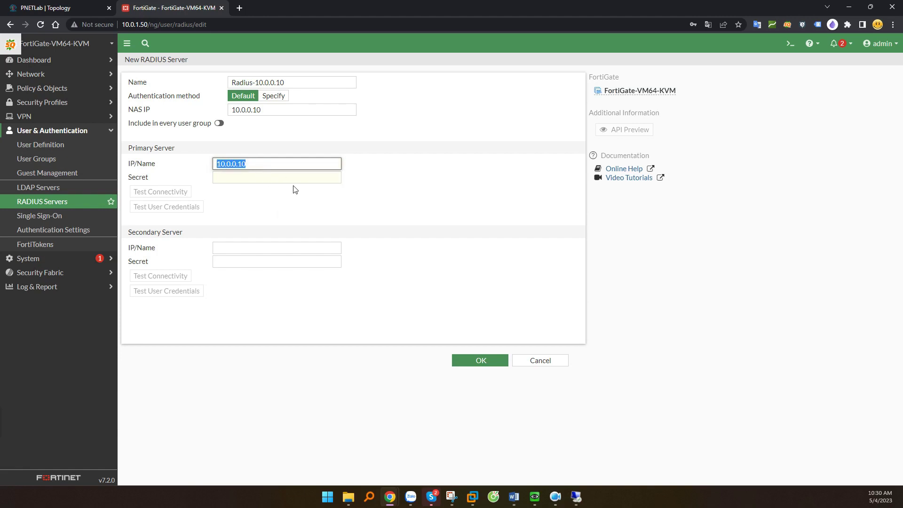
pyautogui.click(230, 178)
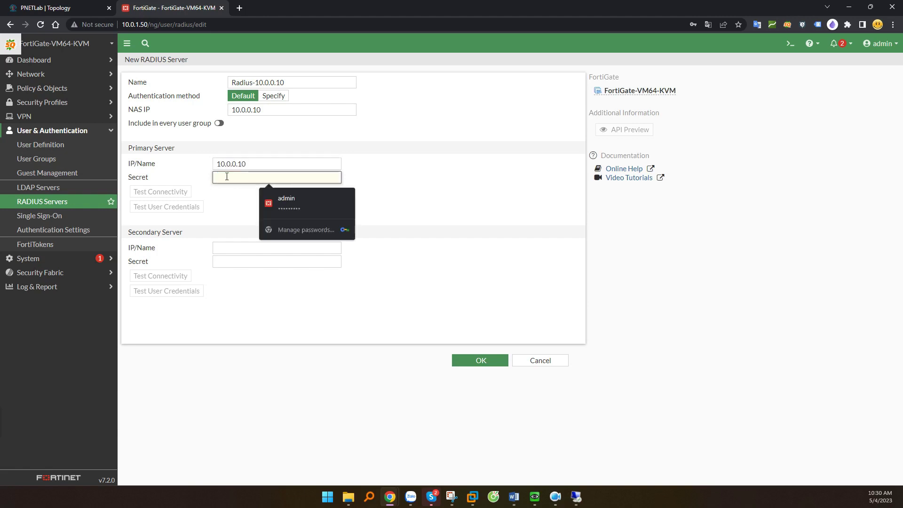
pyautogui.write('12345')
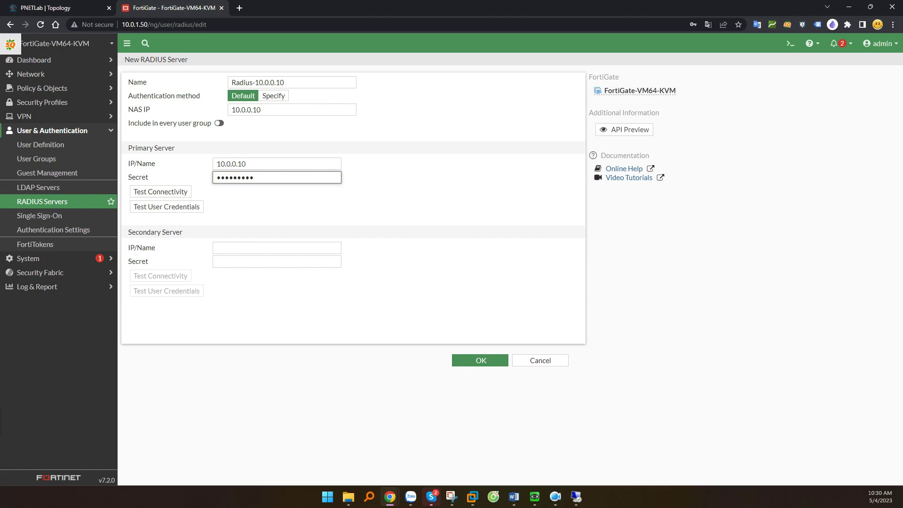
pyautogui.click(180, 192)
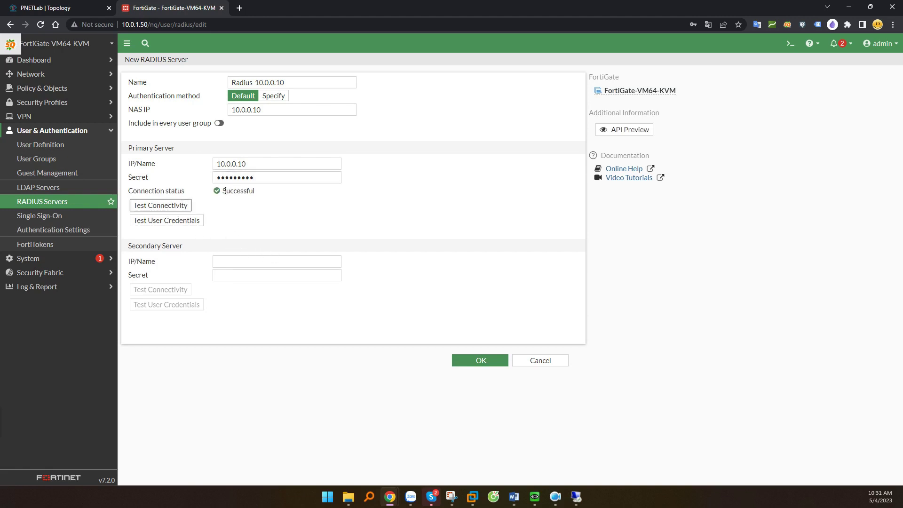
pyautogui.doubleClick(225, 190)
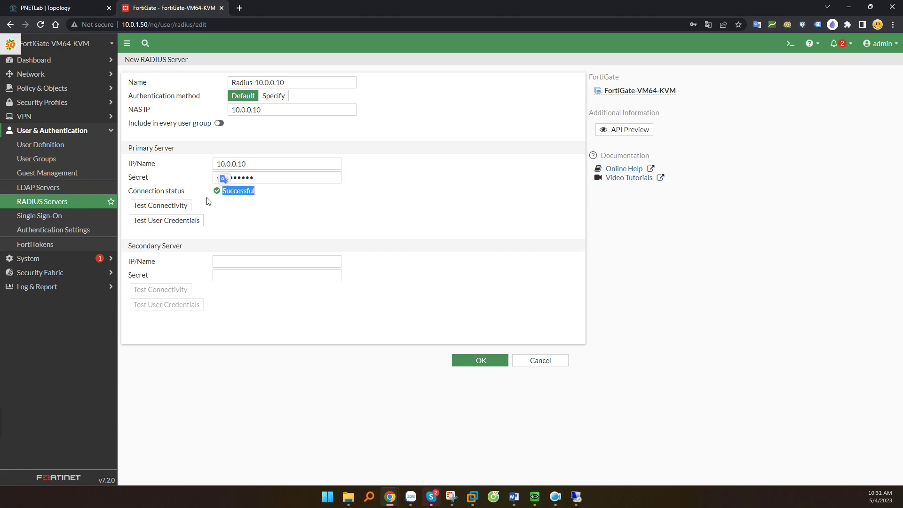
# Test the cnttshop user's credentials against Radius-10.0.0.10, then save the RADIUS server.
pyautogui.click(172, 222)
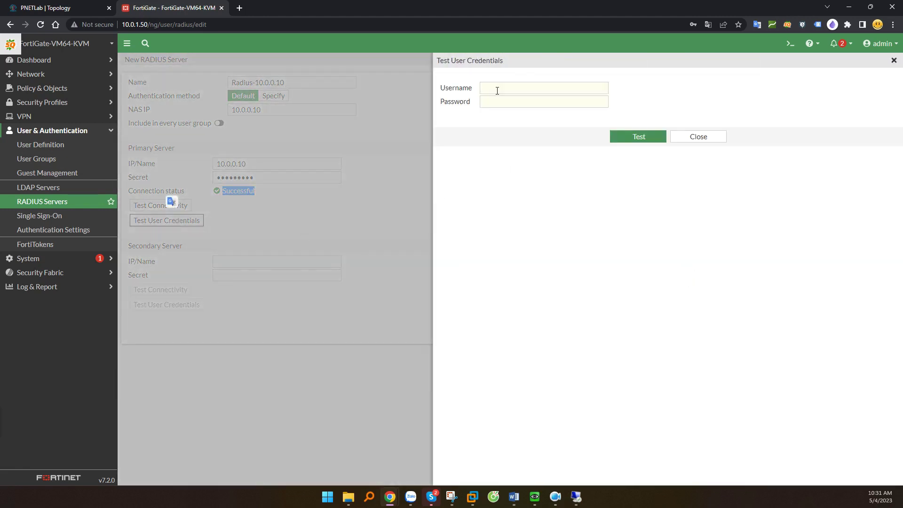
pyautogui.click(497, 90)
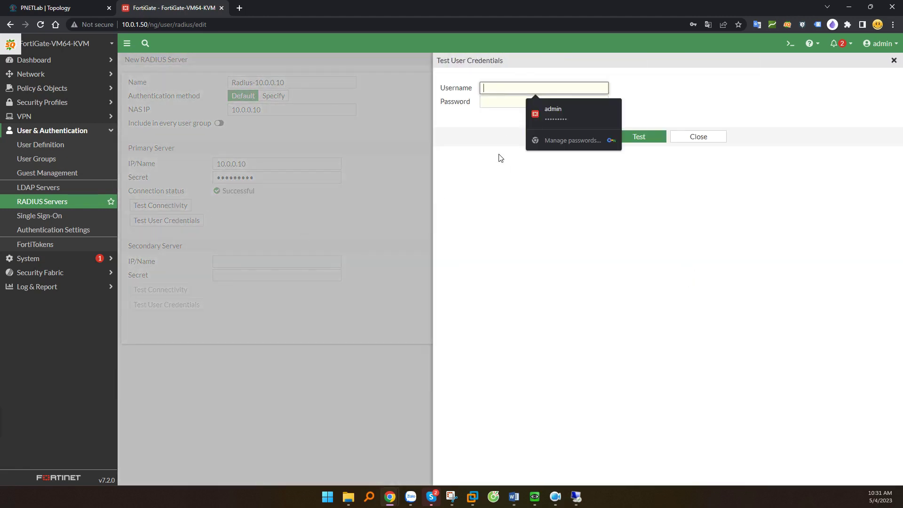
pyautogui.write('cnttshop')
pyautogui.press('Tab')
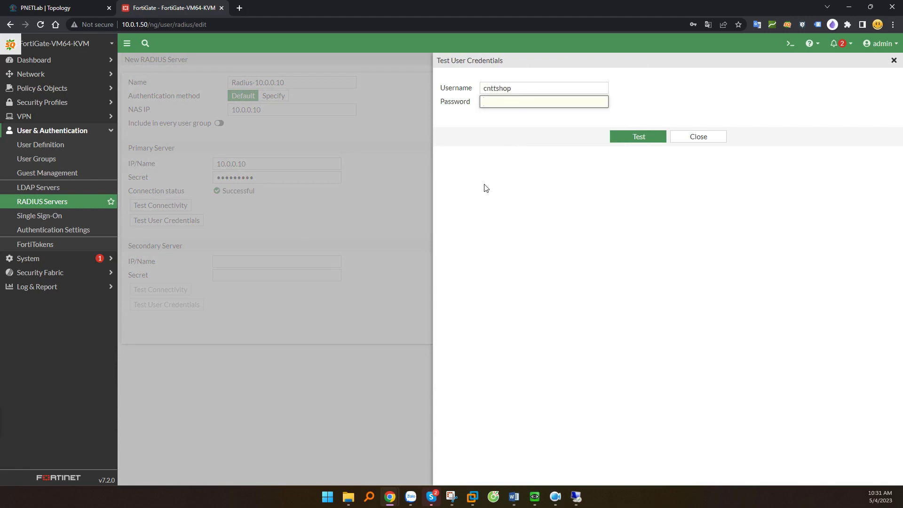
pyautogui.write('*')
pyautogui.click(637, 137)
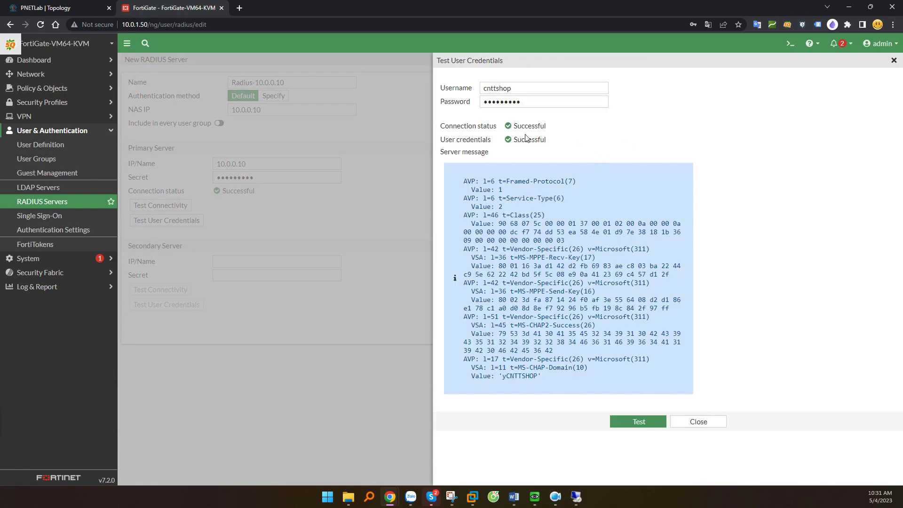
pyautogui.moveTo(514, 124); pyautogui.dragTo(546, 141)
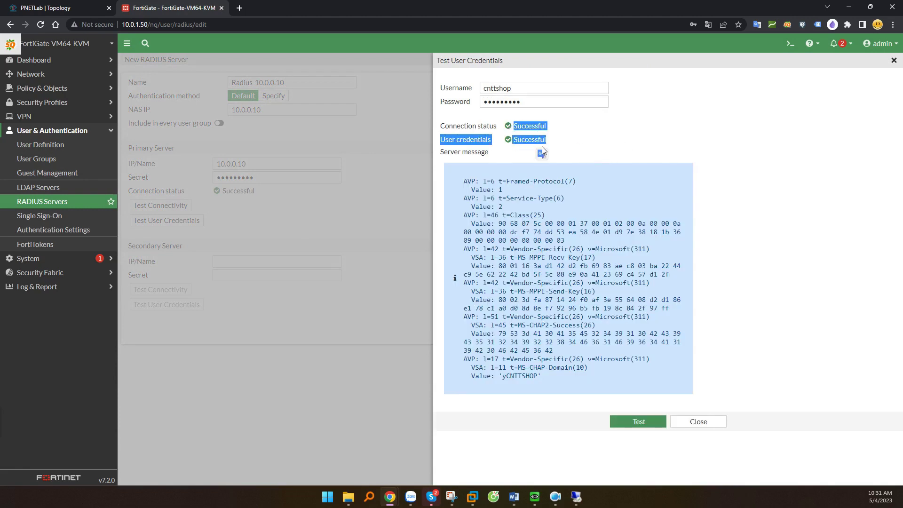
pyautogui.click(698, 421)
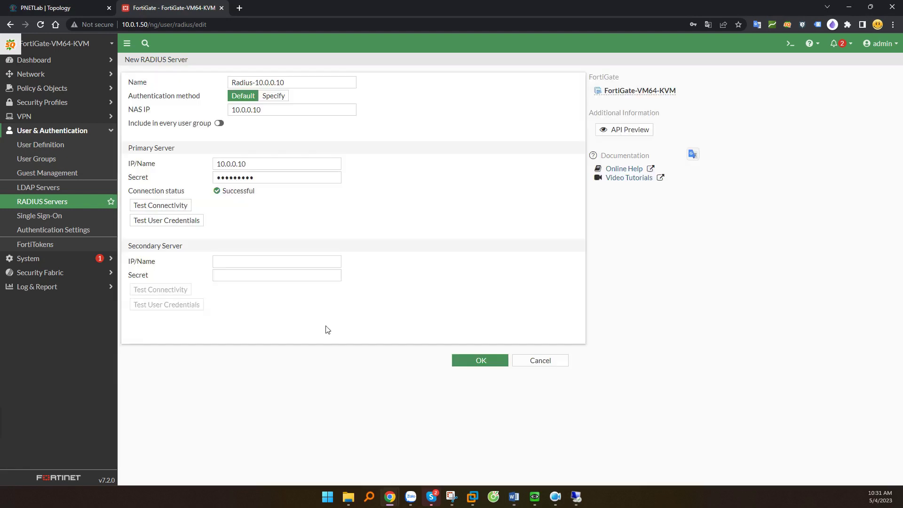
pyautogui.click(480, 360)
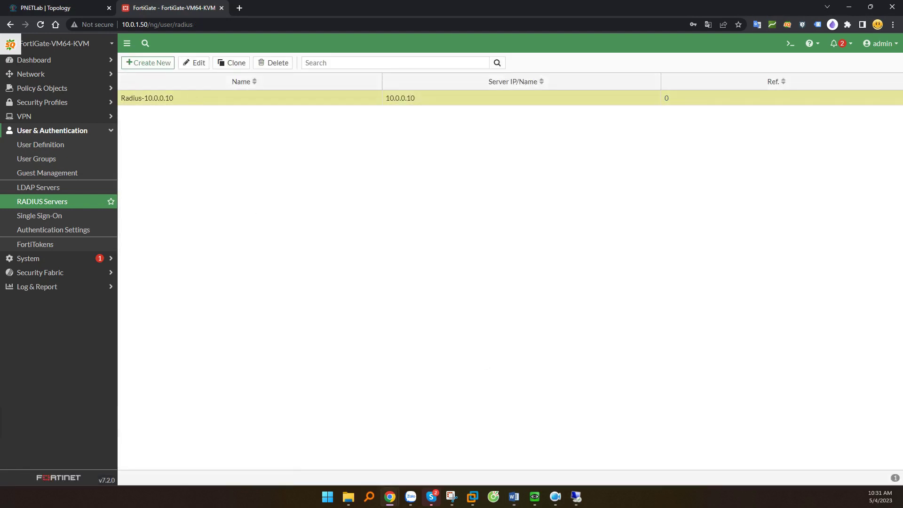
pyautogui.click(513, 497)
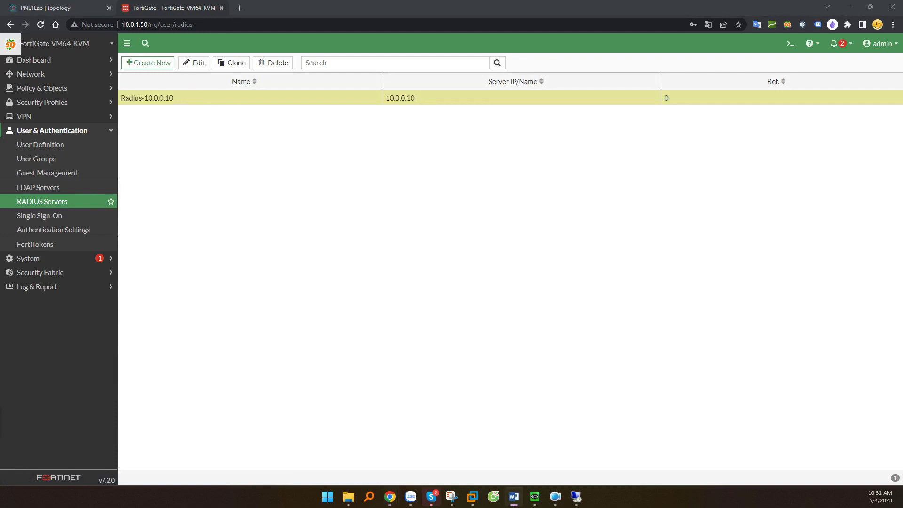
# Create Firewall user group Radius-Users with Radius-10.0.0.10 as its remote server.
pyautogui.click(58, 161)
pyautogui.click(160, 63)
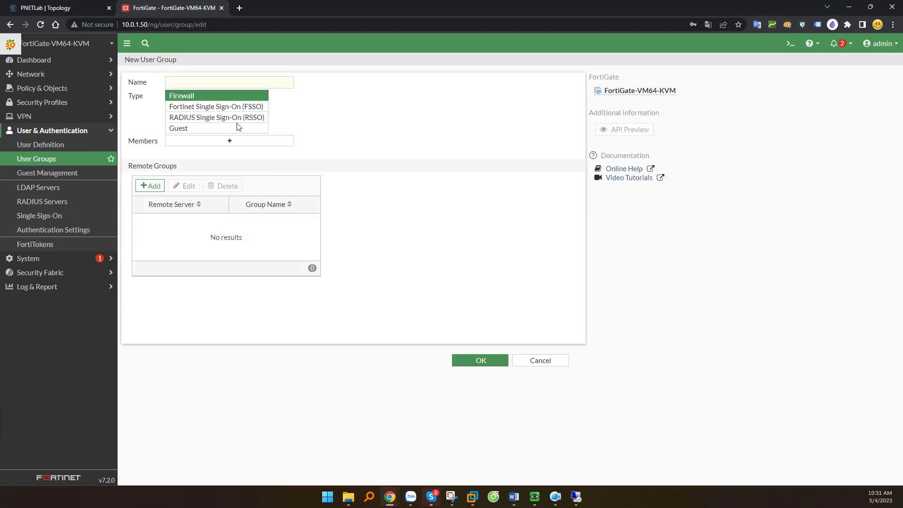
pyautogui.click(180, 81)
pyautogui.write('Radius-Users')
pyautogui.click(198, 96)
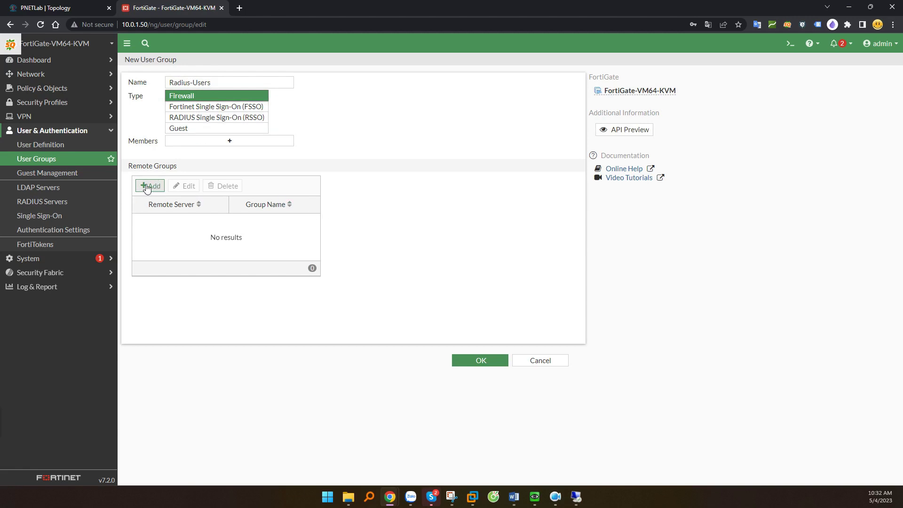
pyautogui.click(147, 187)
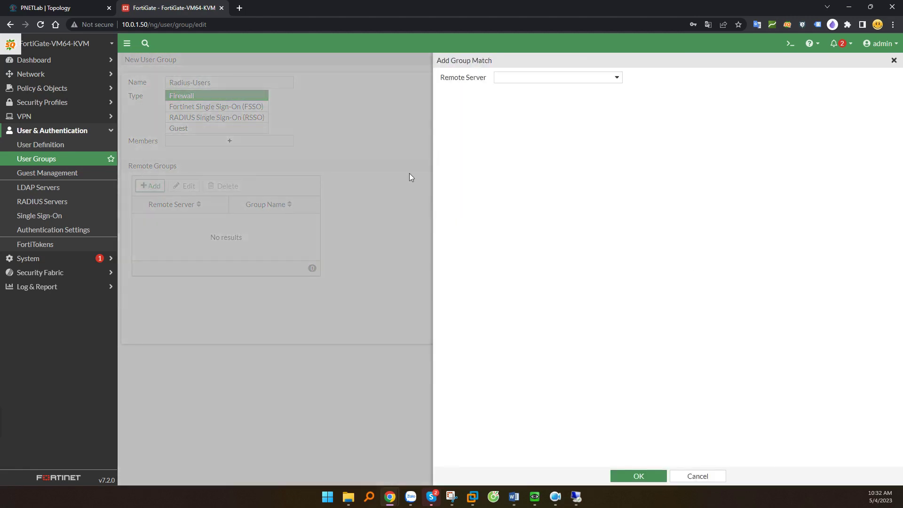
pyautogui.click(517, 77)
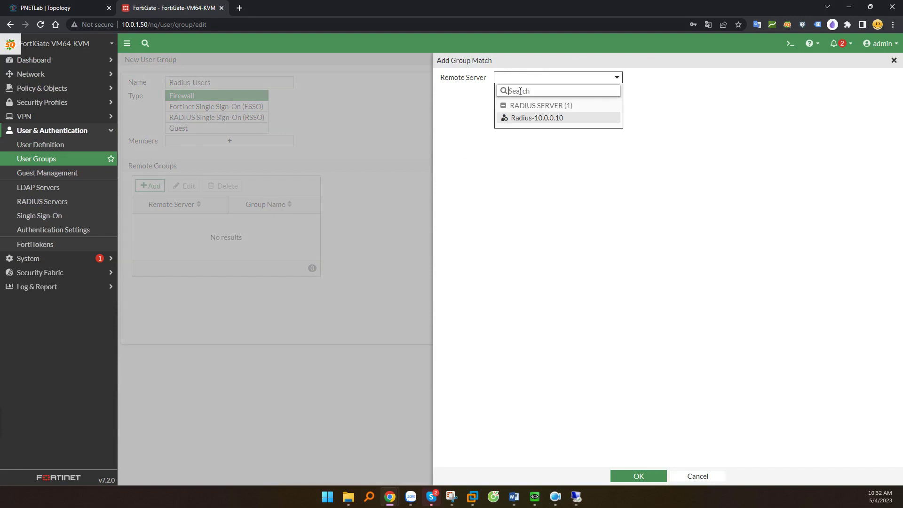
pyautogui.click(525, 119)
pyautogui.click(635, 476)
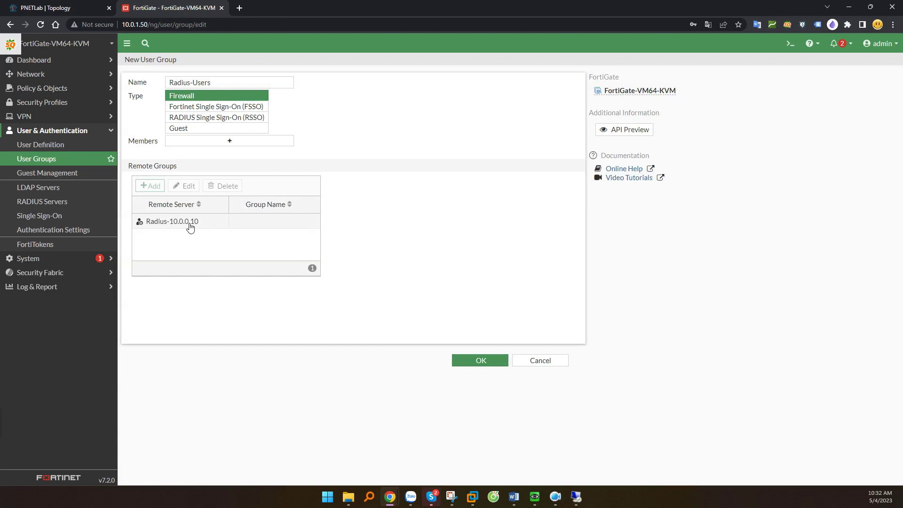
pyautogui.click(477, 364)
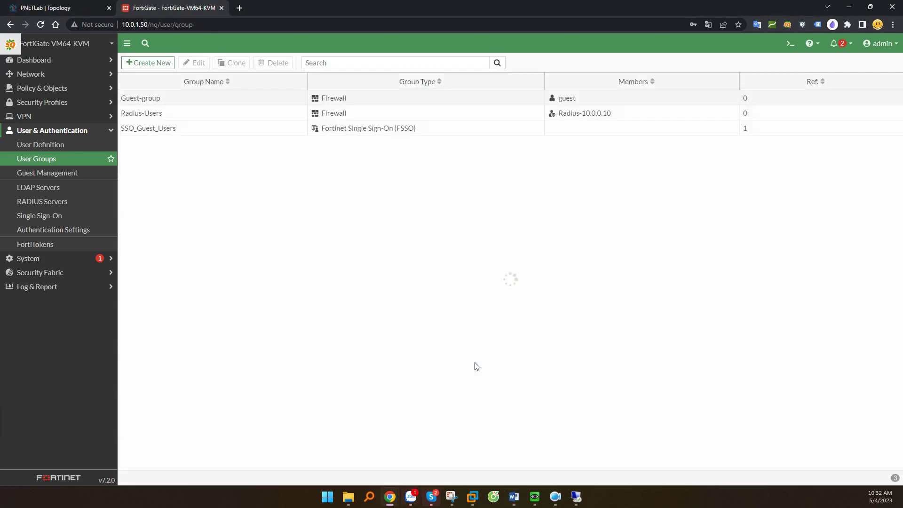
pyautogui.click(189, 118)
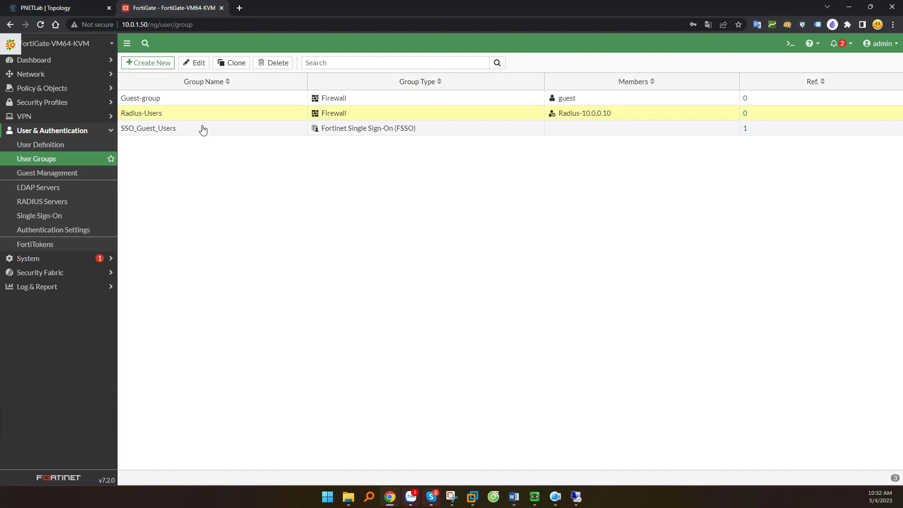
# Start a new regular administrator named 'cntt' under System > Administrators.
pyautogui.click(28, 260)
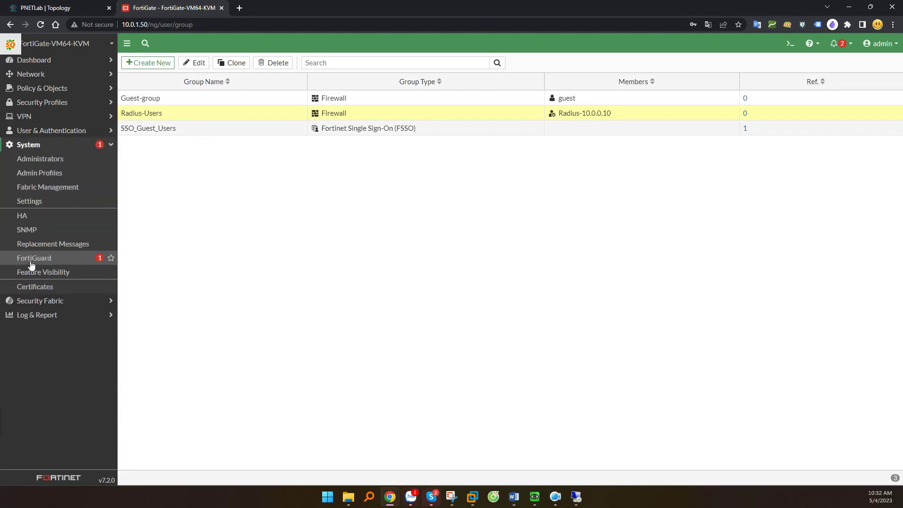
pyautogui.click(40, 162)
pyautogui.click(155, 64)
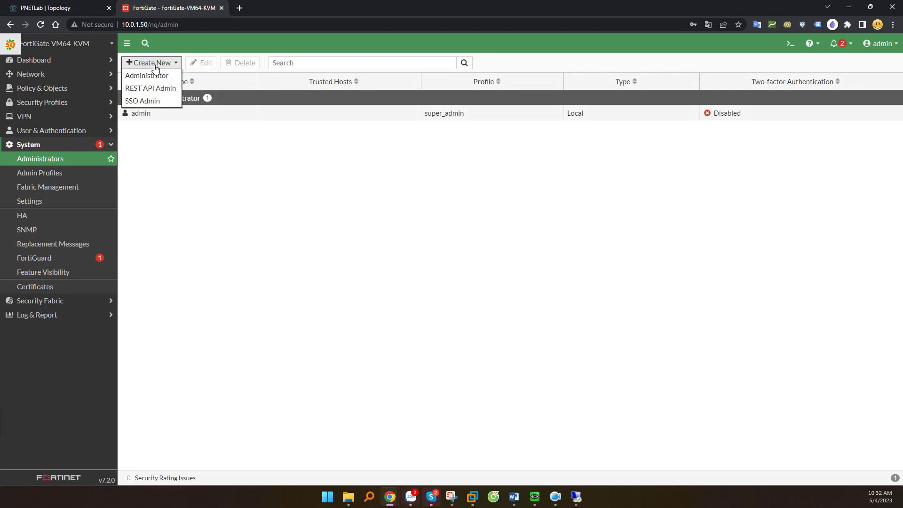
pyautogui.click(157, 78)
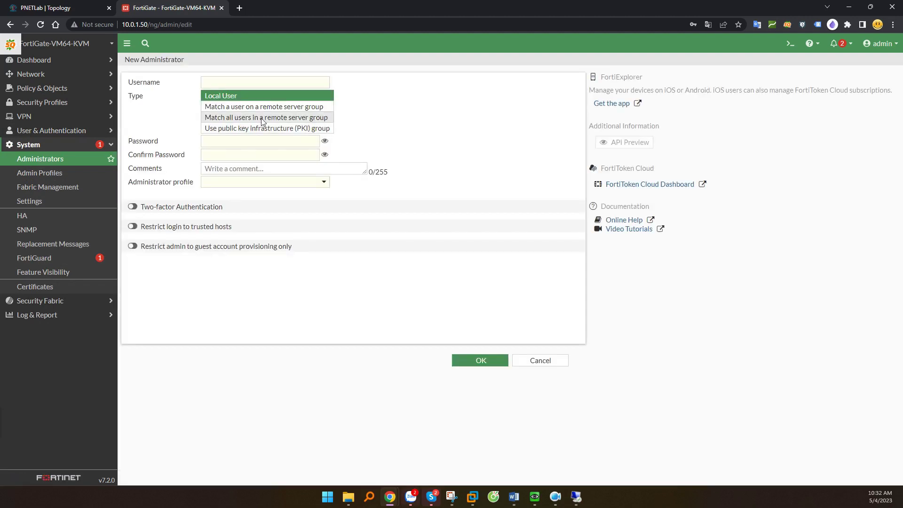
pyautogui.click(226, 82)
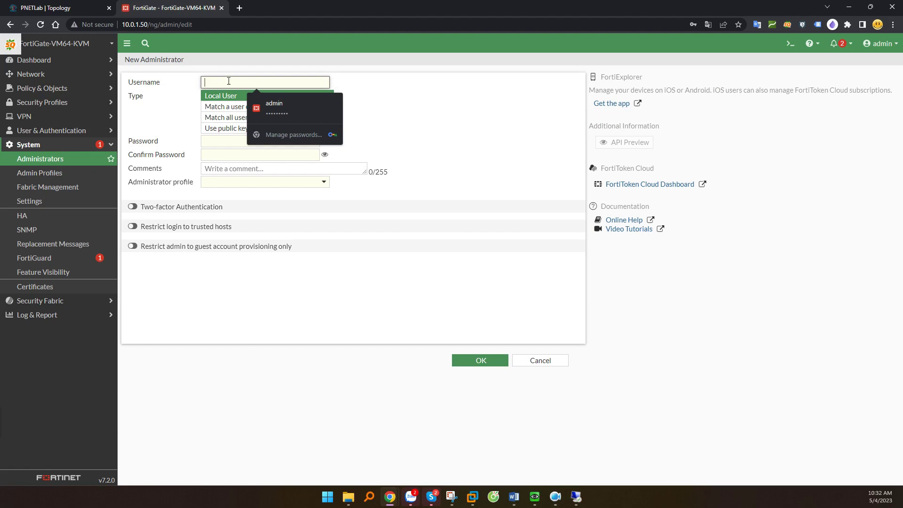
pyautogui.write('cnttshop')
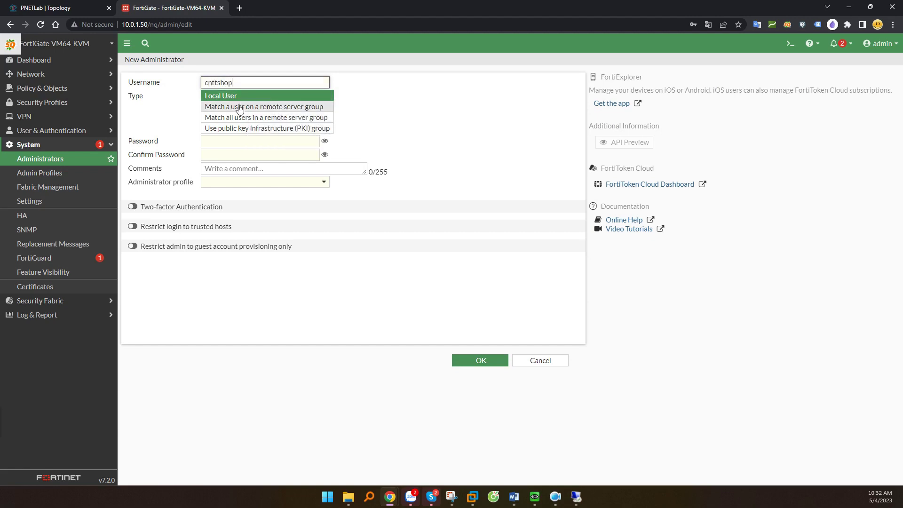
# Make it match all Radius-Users remote group members with the super_admin profile, and save it.
pyautogui.click(288, 118)
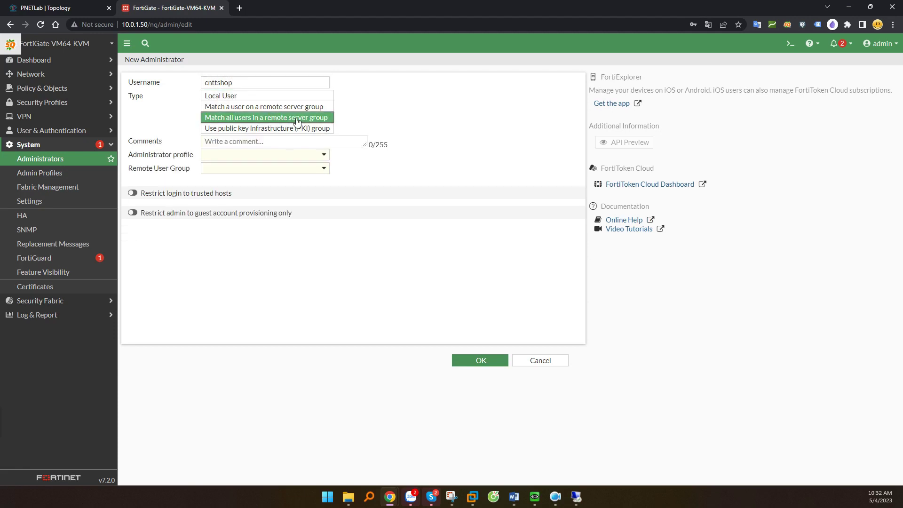
pyautogui.click(225, 156)
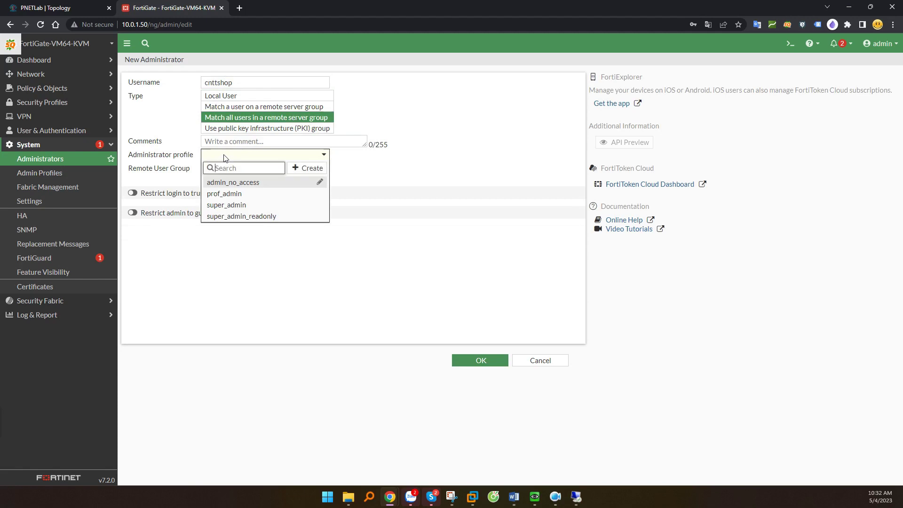
pyautogui.click(233, 207)
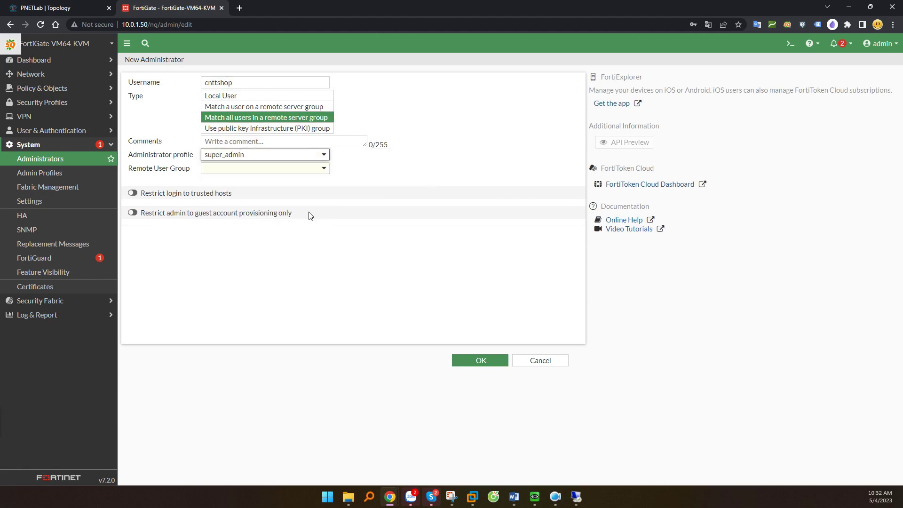
pyautogui.click(262, 169)
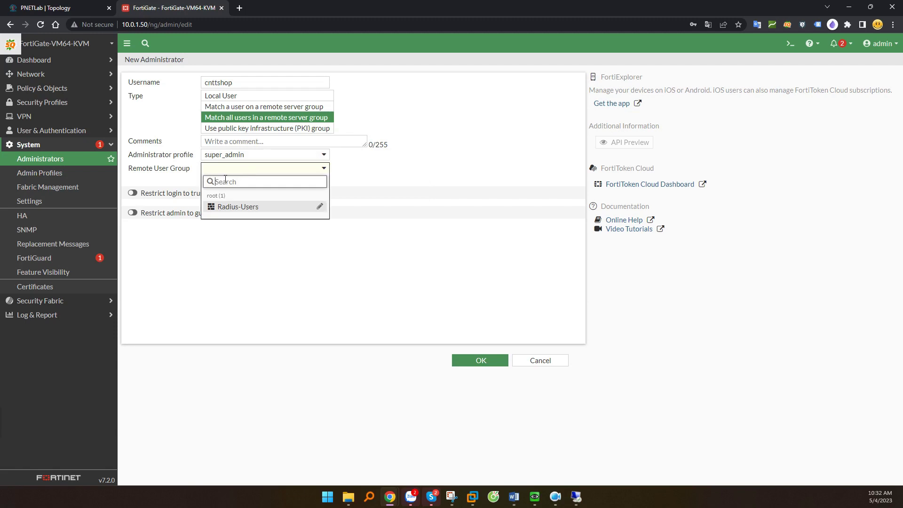
pyautogui.moveTo(251, 211)
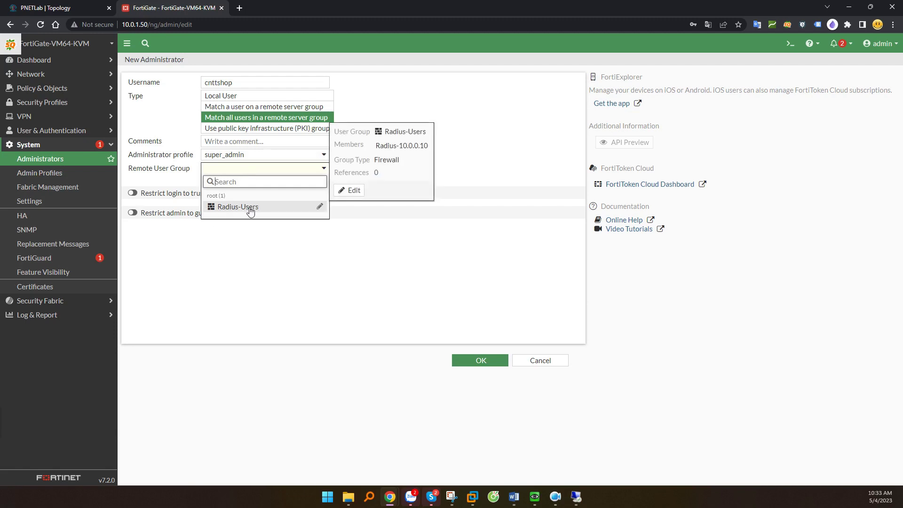
pyautogui.click(251, 208)
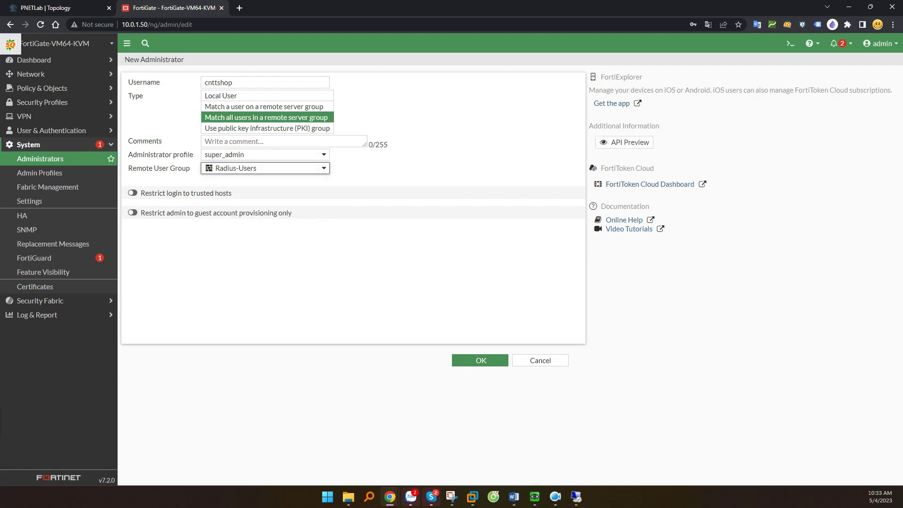
pyautogui.click(480, 360)
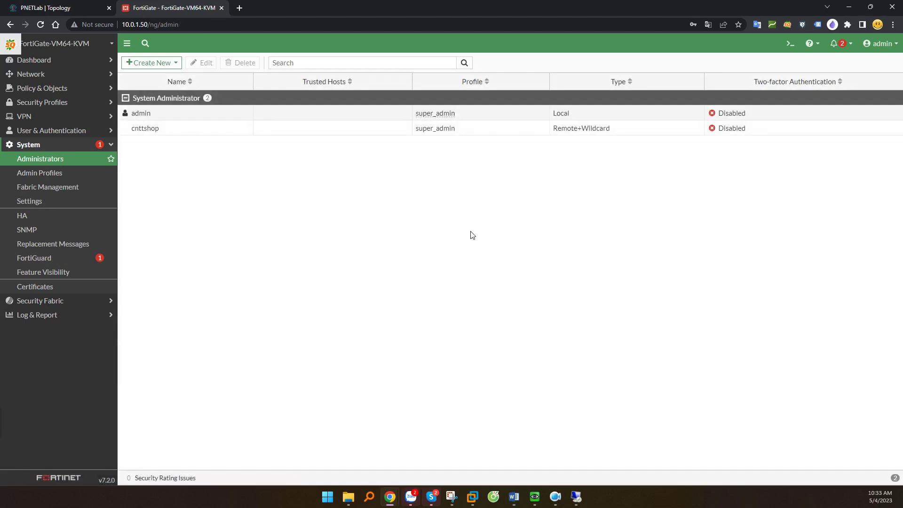
pyautogui.moveTo(627, 128); pyautogui.dragTo(570, 133)
pyautogui.moveTo(553, 135); pyautogui.dragTo(553, 135)
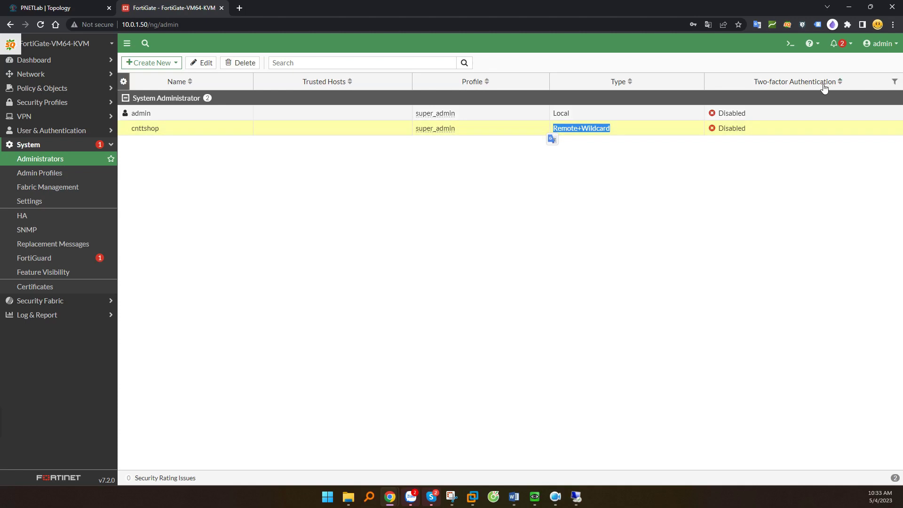
# Log out of the local admin and sign back in as cnttshop with its RADIUS password.
pyautogui.click(881, 45)
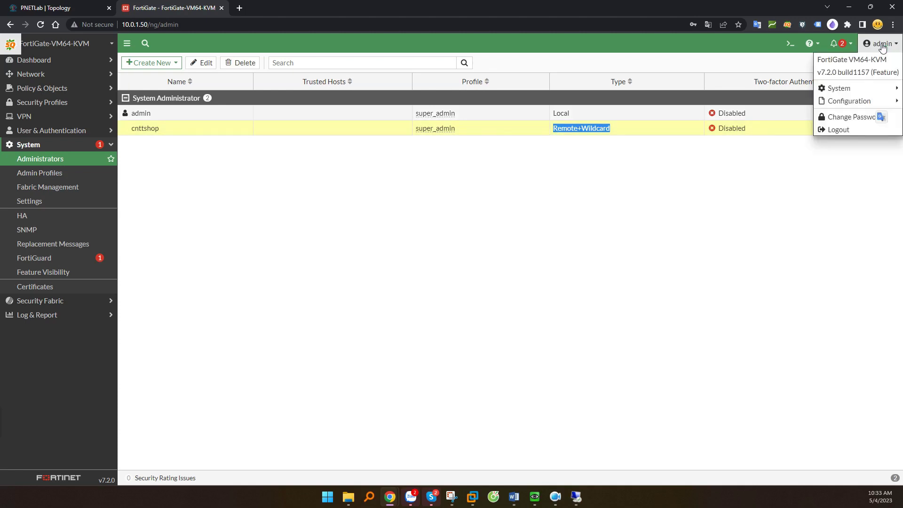
pyautogui.click(838, 130)
pyautogui.click(402, 253)
pyautogui.write('cnttshop')
pyautogui.press('Tab')
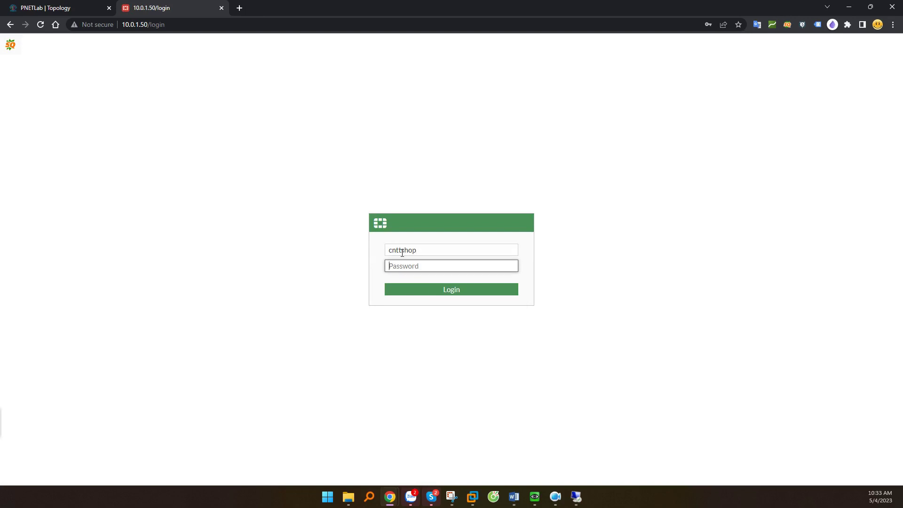
pyautogui.write('**********')
pyautogui.press('Return')
# Dismiss the setup prompt and FortiOS 7.2.0 overview, then return to the server's Remote Desktop.
pyautogui.click(494, 305)
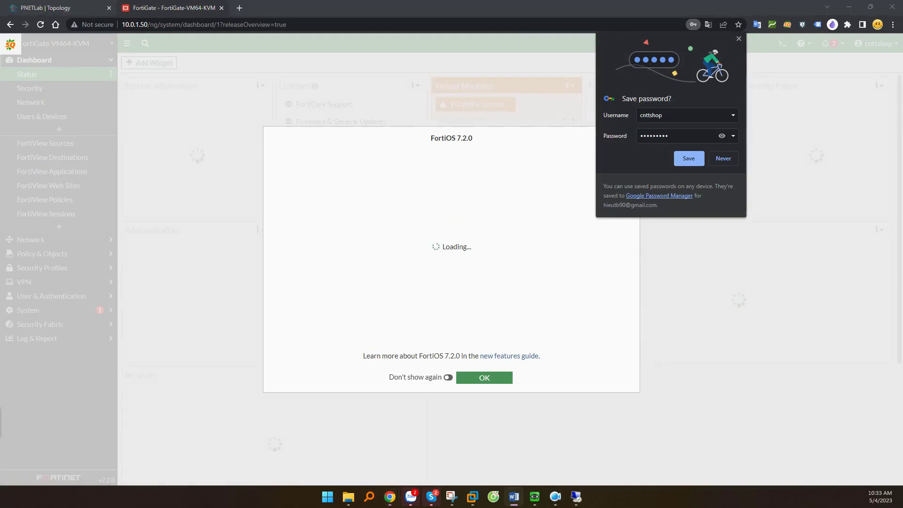
pyautogui.click(484, 378)
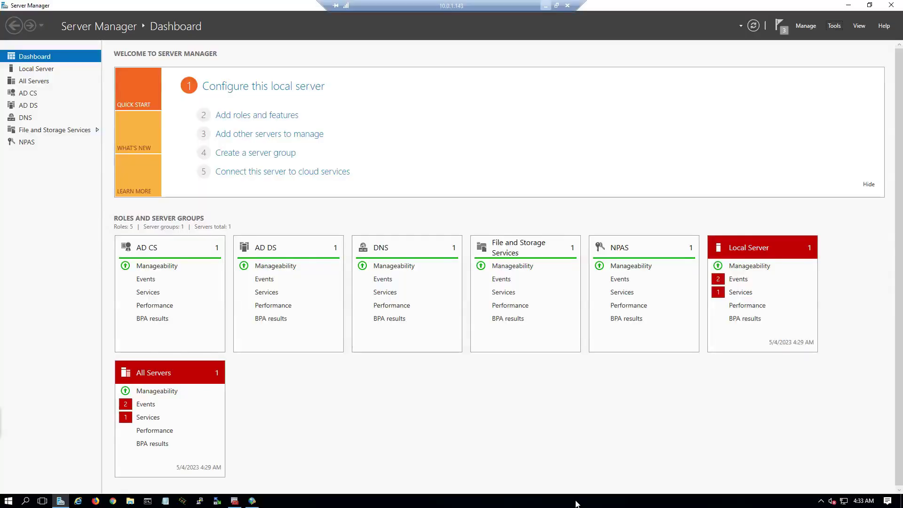
pyautogui.click(576, 496)
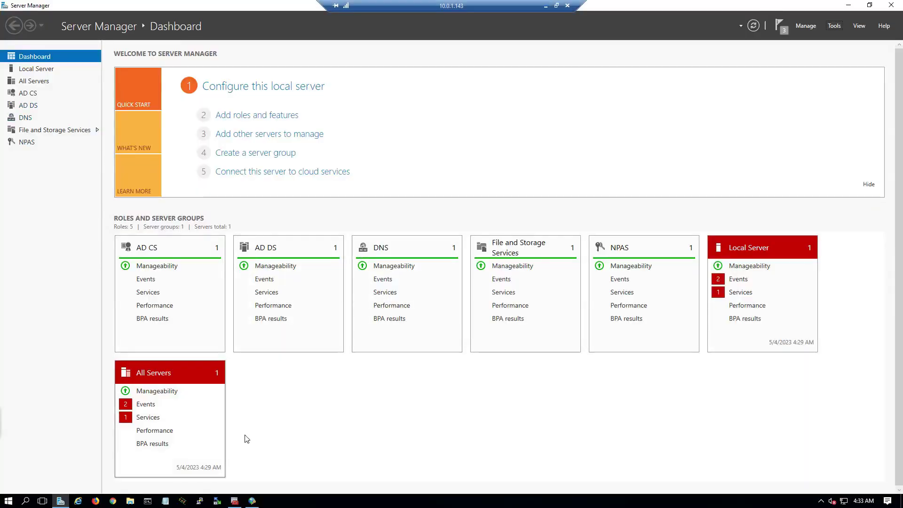
# Open NPS Accounting configuration and choose logging to a local text file.
pyautogui.click(256, 501)
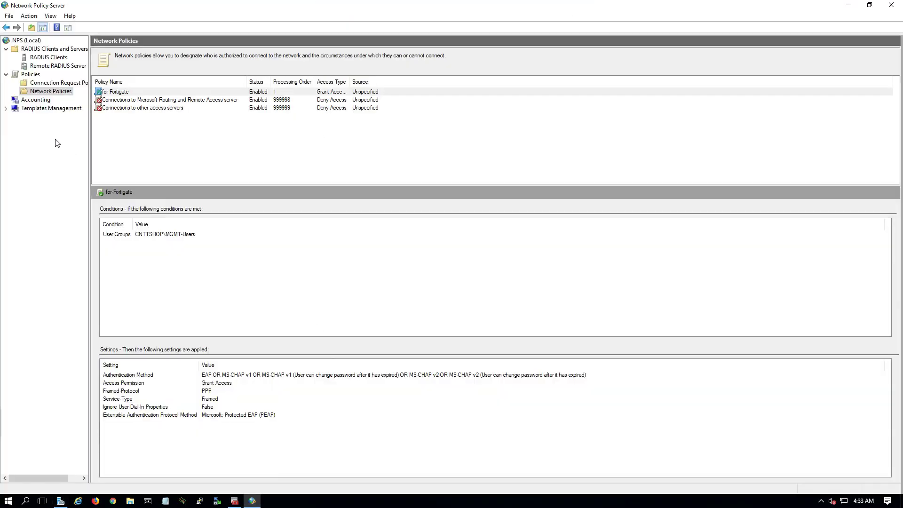
pyautogui.click(35, 100)
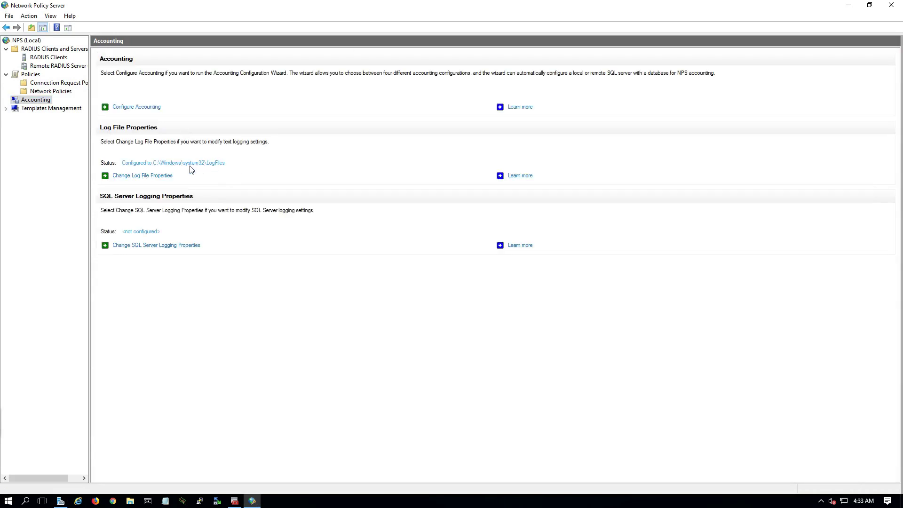
pyautogui.click(135, 107)
pyautogui.click(468, 370)
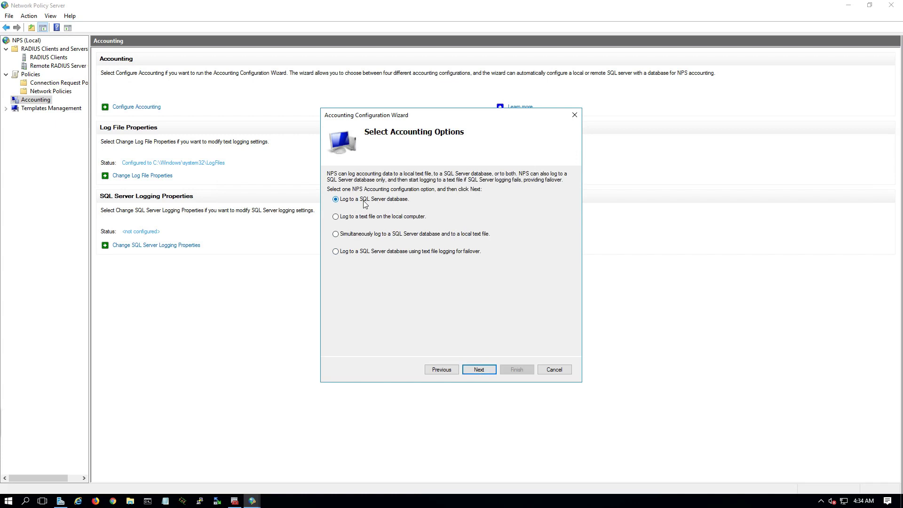
pyautogui.click(368, 216)
pyautogui.click(486, 374)
# Copy the log folder path C:\Windows\system32\LogFiles and cancel the wizard.
pyautogui.moveTo(404, 260); pyautogui.dragTo(310, 260)
pyautogui.rightClick(376, 263)
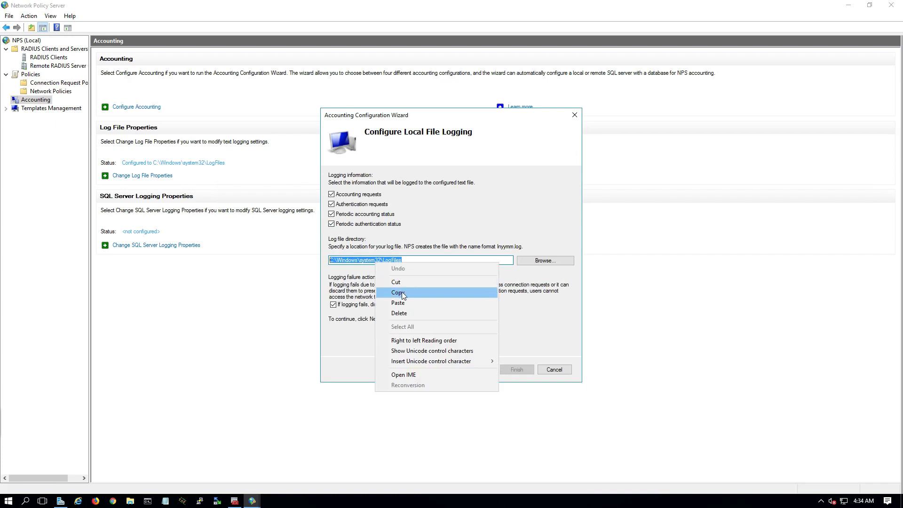
pyautogui.click(403, 294)
pyautogui.click(554, 371)
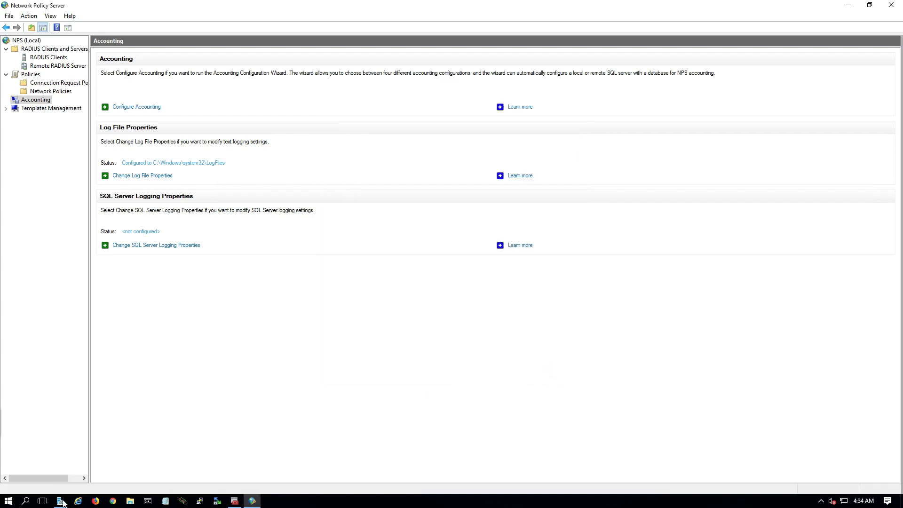
# Open C:\Windows\system32\LogFiles via the Run dialog and select IN2305.log.
pyautogui.click(12, 503)
pyautogui.write('run')
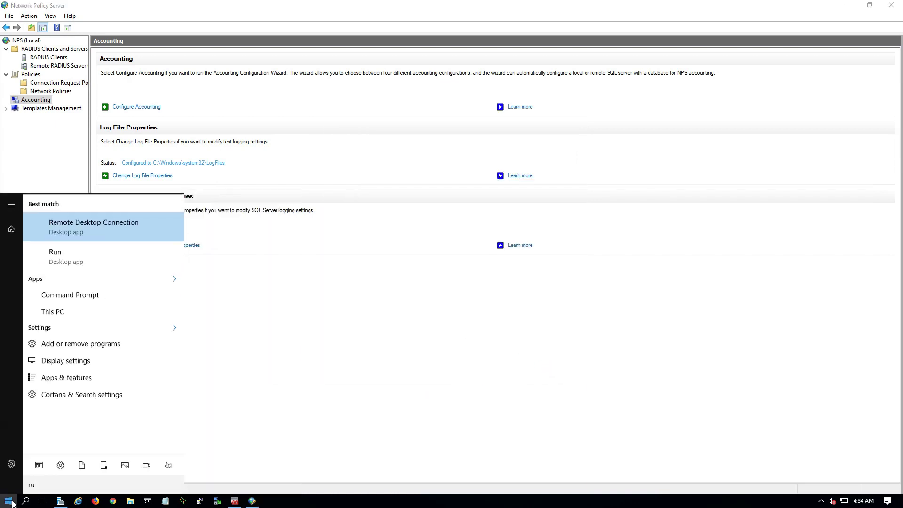
pyautogui.click(50, 297)
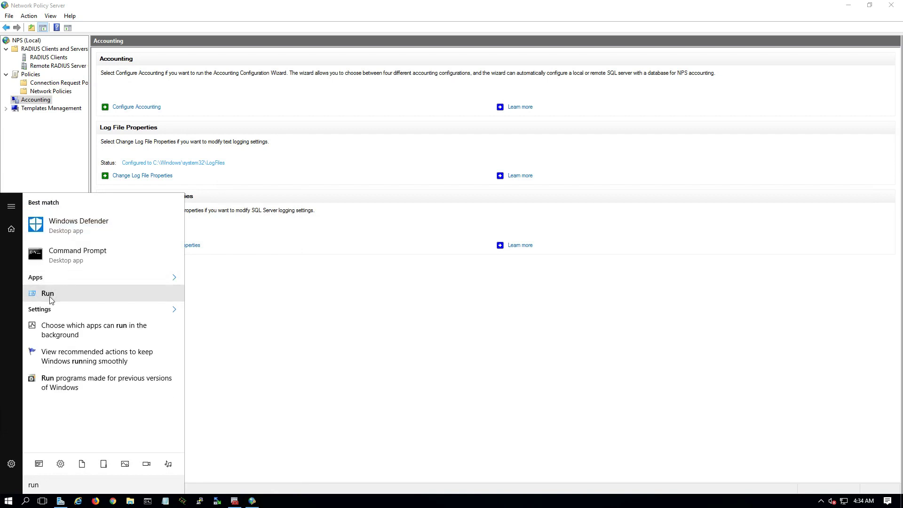
pyautogui.hotkey('ctrl', 'v')
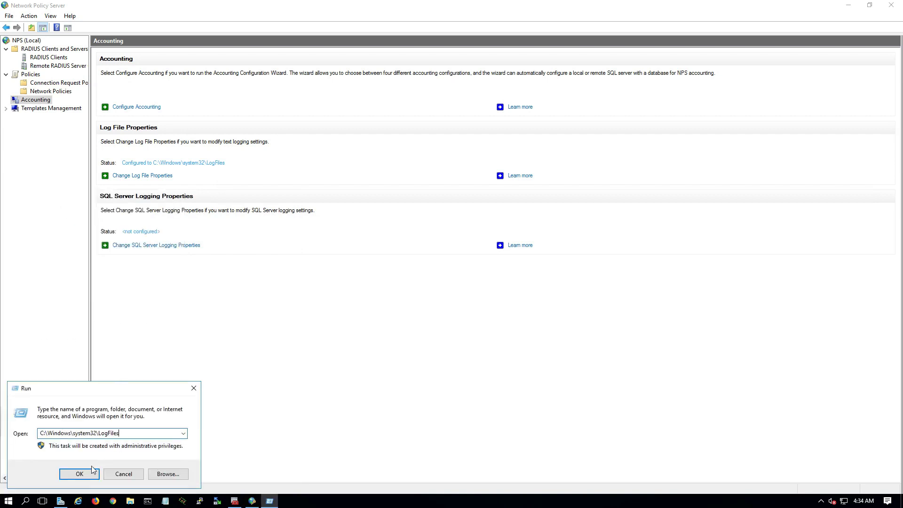
pyautogui.click(80, 474)
pyautogui.moveTo(339, 108); pyautogui.dragTo(291, 106)
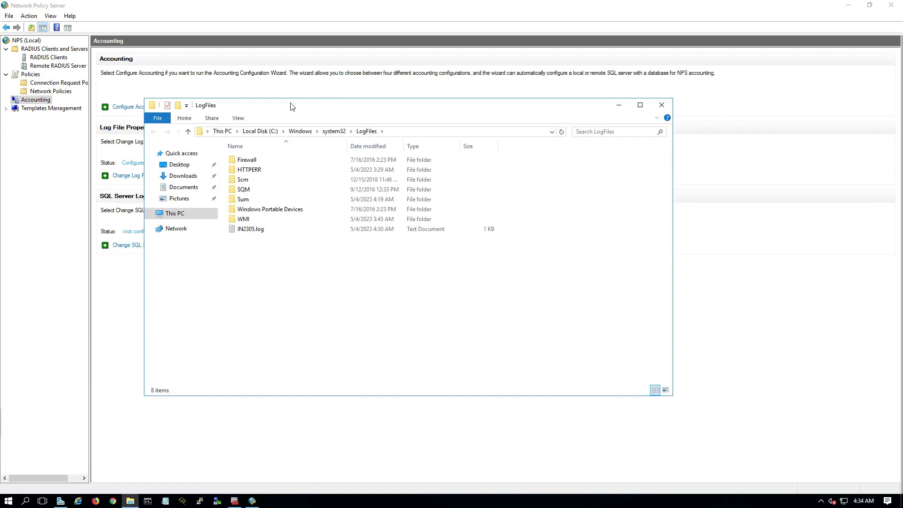
pyautogui.click(249, 229)
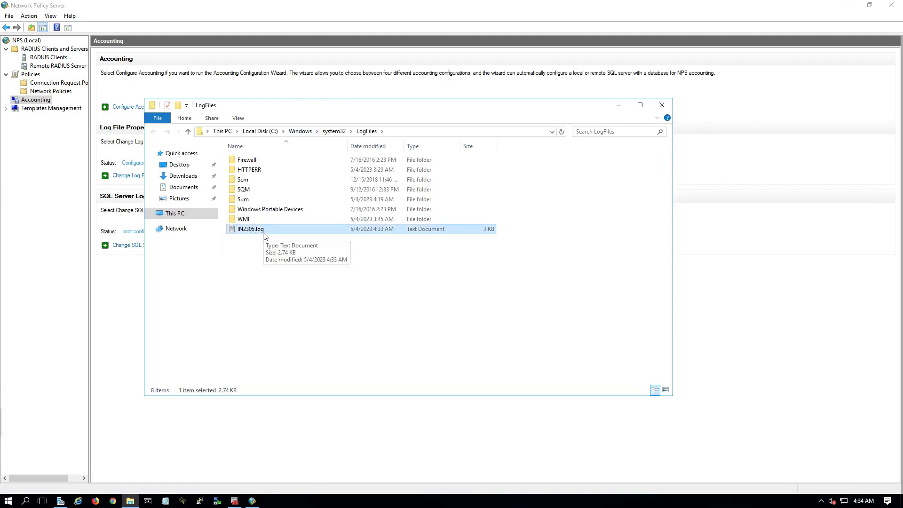
# Open IN2305.log in Notepad with Word Wrap enabled at normal window size.
pyautogui.doubleClick(263, 230)
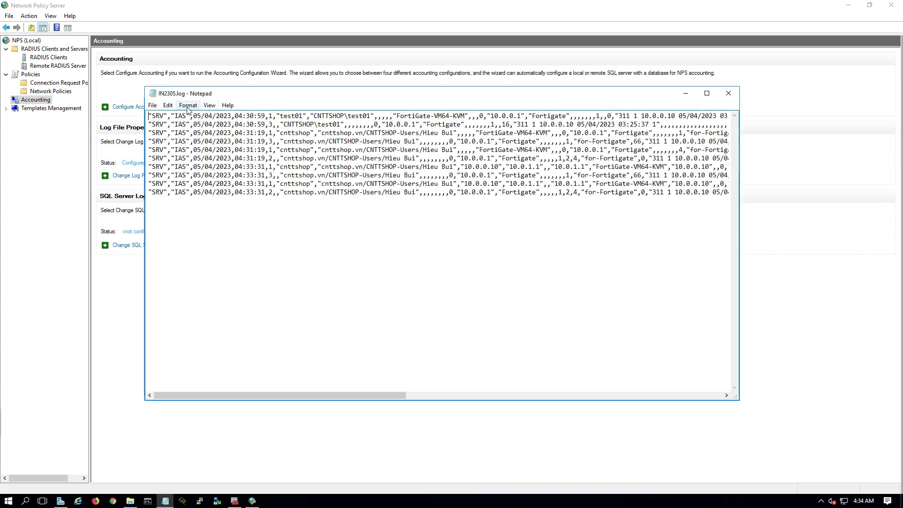
pyautogui.click(188, 105)
pyautogui.click(200, 116)
pyautogui.doubleClick(277, 98)
pyautogui.moveTo(272, 12); pyautogui.dragTo(296, 124)
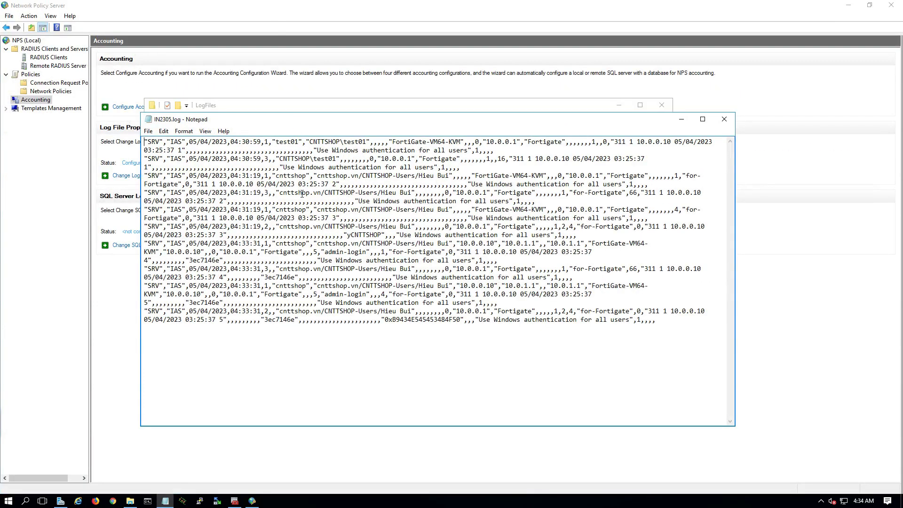
# Highlight FortiGate-VM64-KVM, the CNTTSHOP-Users path and timestamp in the log records.
pyautogui.moveTo(282, 143); pyautogui.dragTo(427, 210)
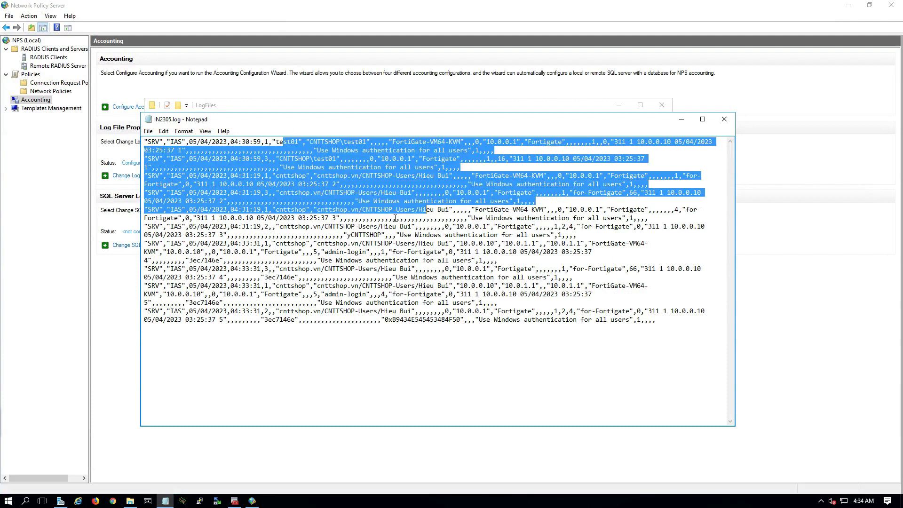
pyautogui.moveTo(392, 142); pyautogui.dragTo(520, 142)
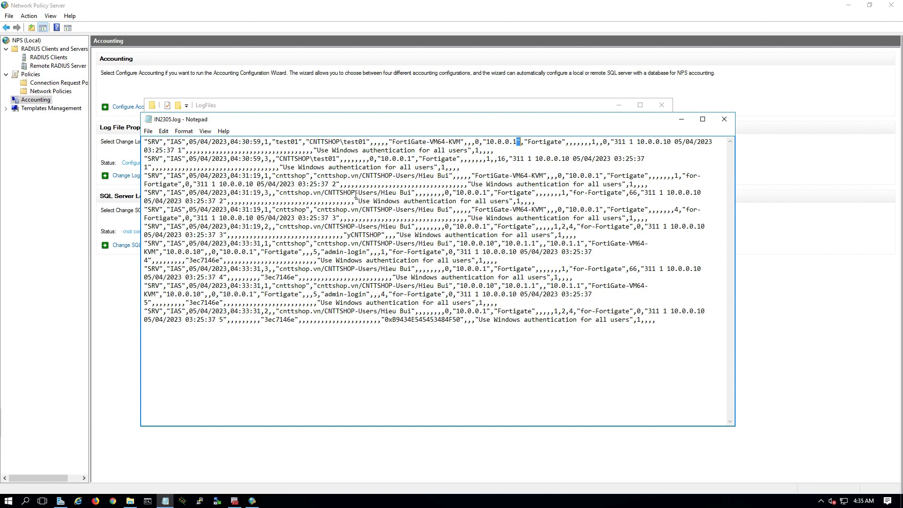
pyautogui.moveTo(321, 192); pyautogui.dragTo(416, 193)
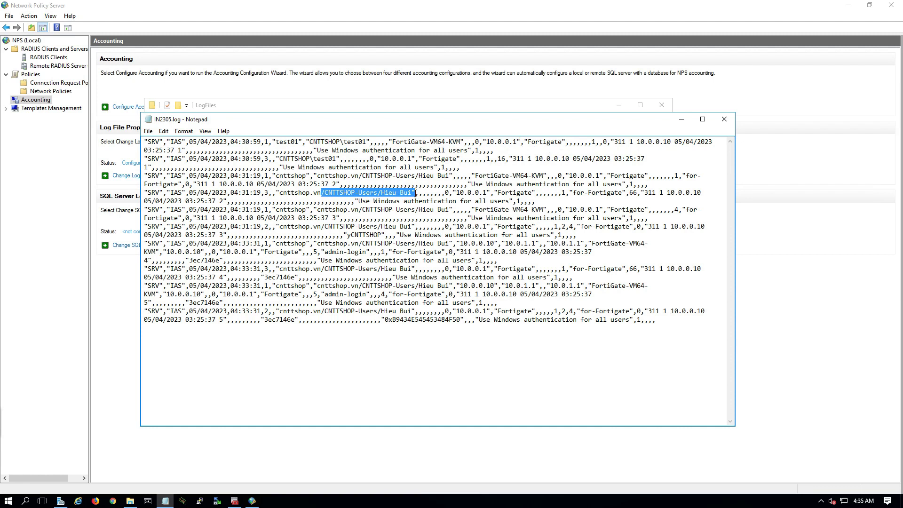
pyautogui.moveTo(174, 194); pyautogui.dragTo(264, 193)
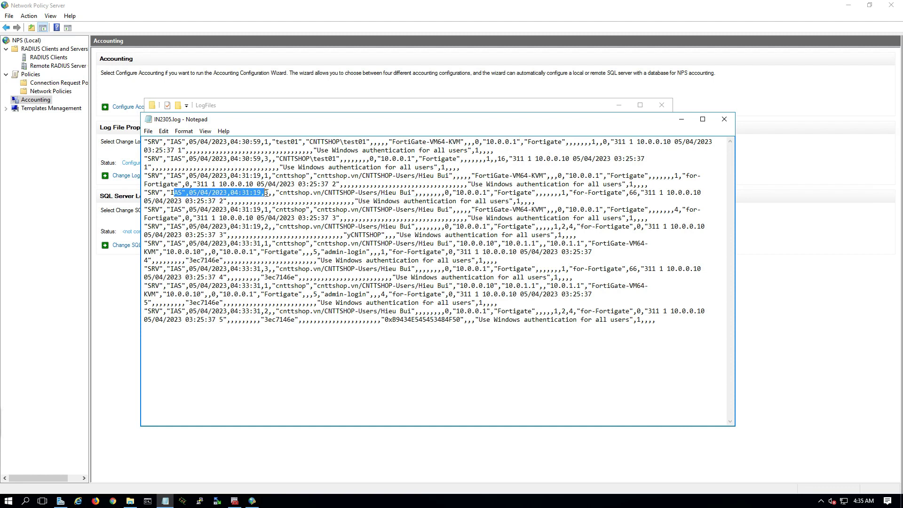